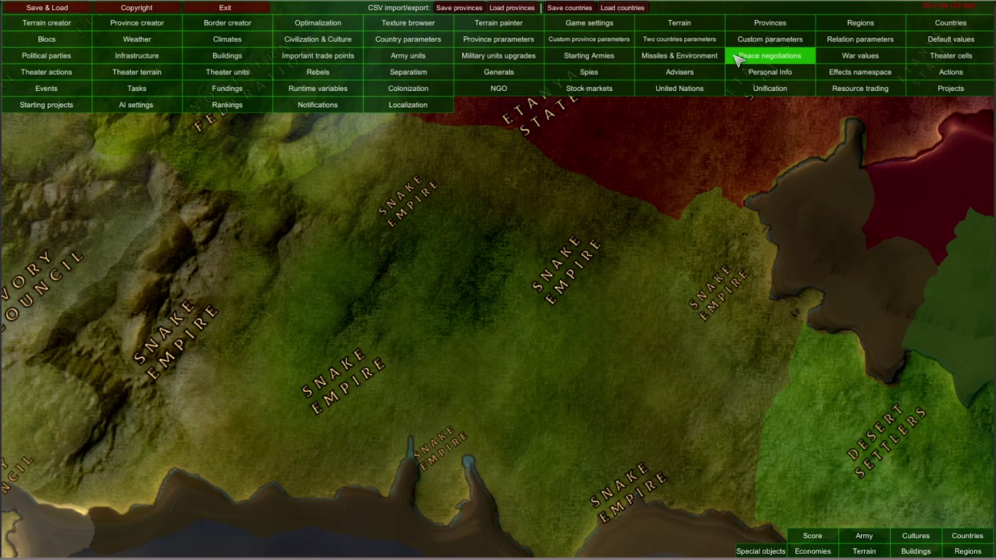
# Open the Peace Negotiations editor from the top editor menu.
pyautogui.click(772, 58)
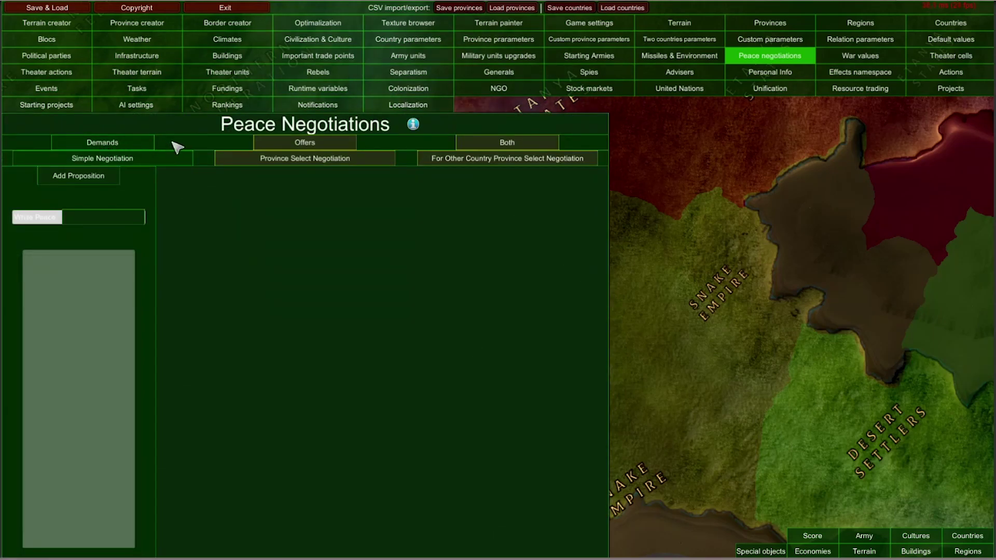
# Browse the Offers, Both, simple and other-country province select views of the proposition list.
pyautogui.click(297, 145)
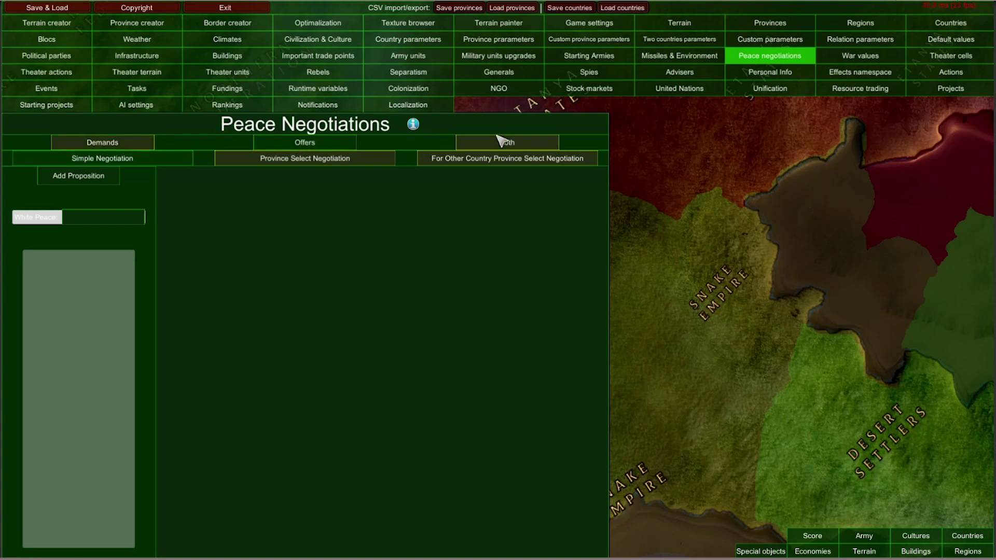
pyautogui.click(522, 149)
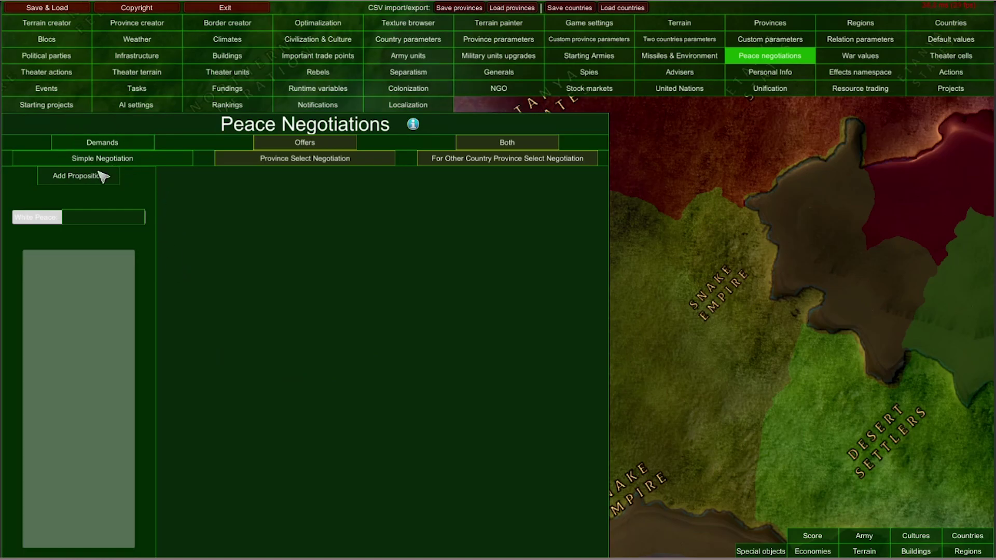
pyautogui.click(244, 162)
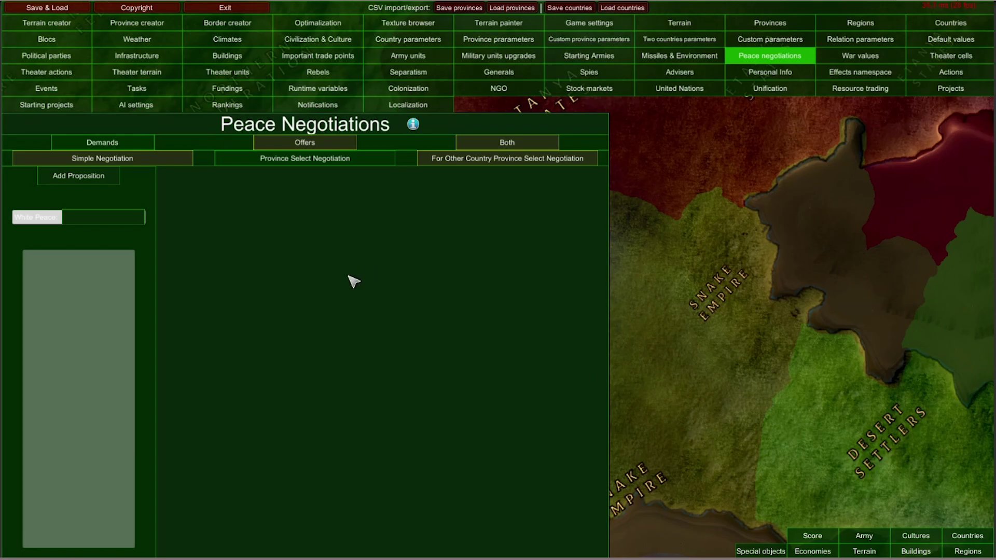
pyautogui.click(434, 161)
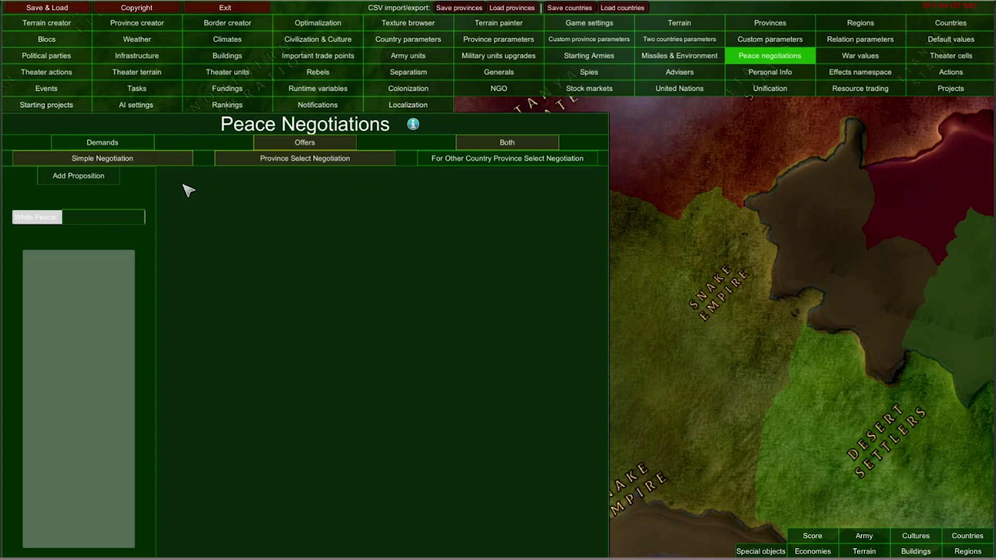
pyautogui.click(96, 164)
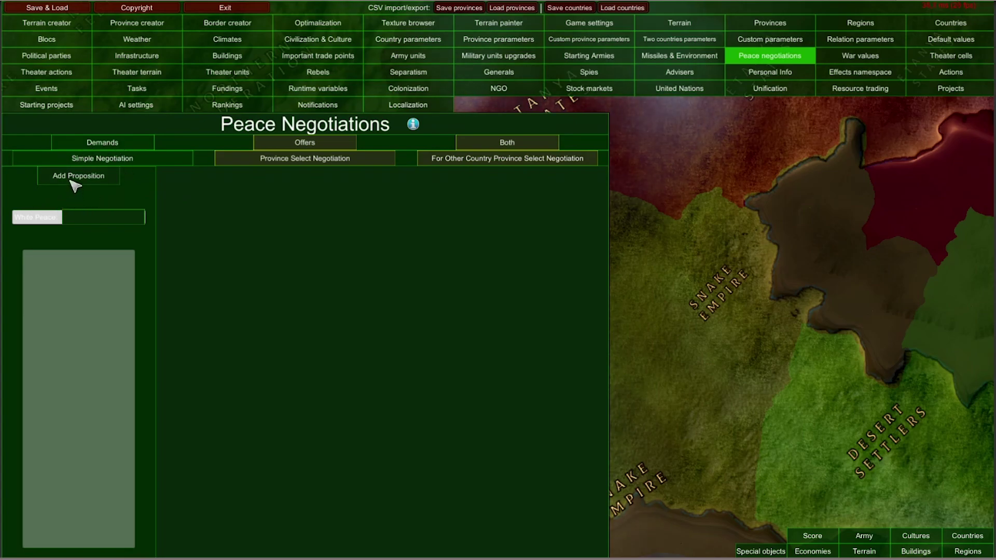
# Add a new proposition and name it 'Humiliation'.
pyautogui.click(90, 179)
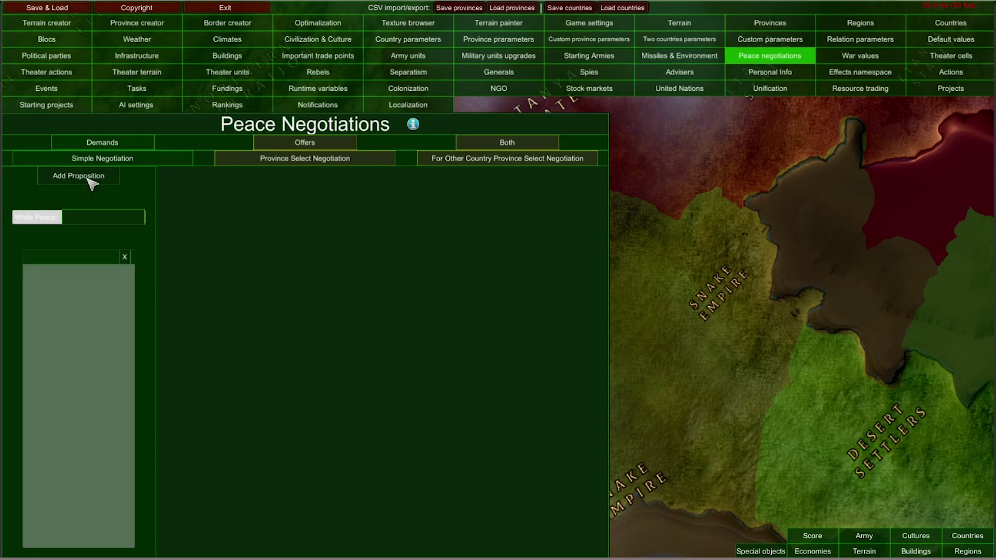
pyautogui.click(64, 259)
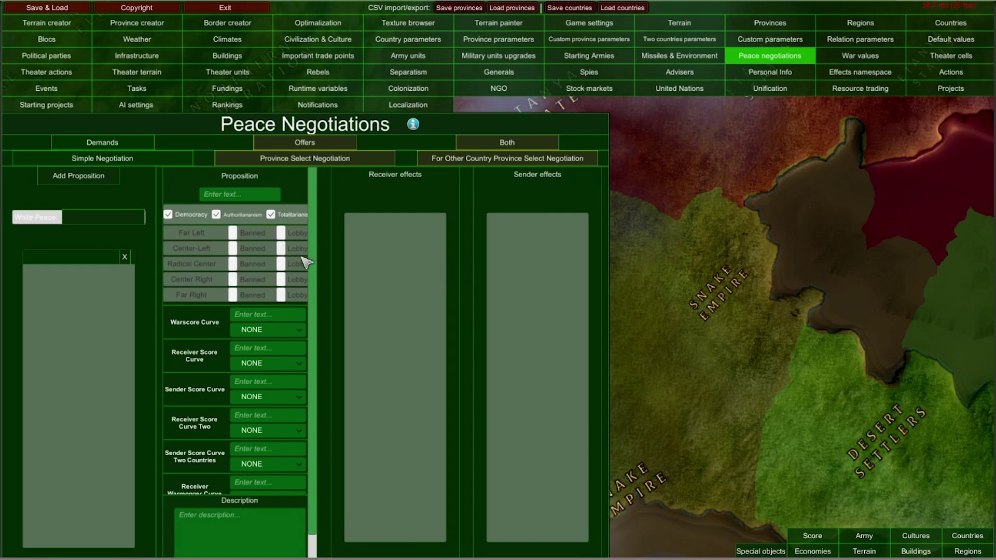
pyautogui.scroll(-3, 318, 358)
pyautogui.scroll(3, 270, 259)
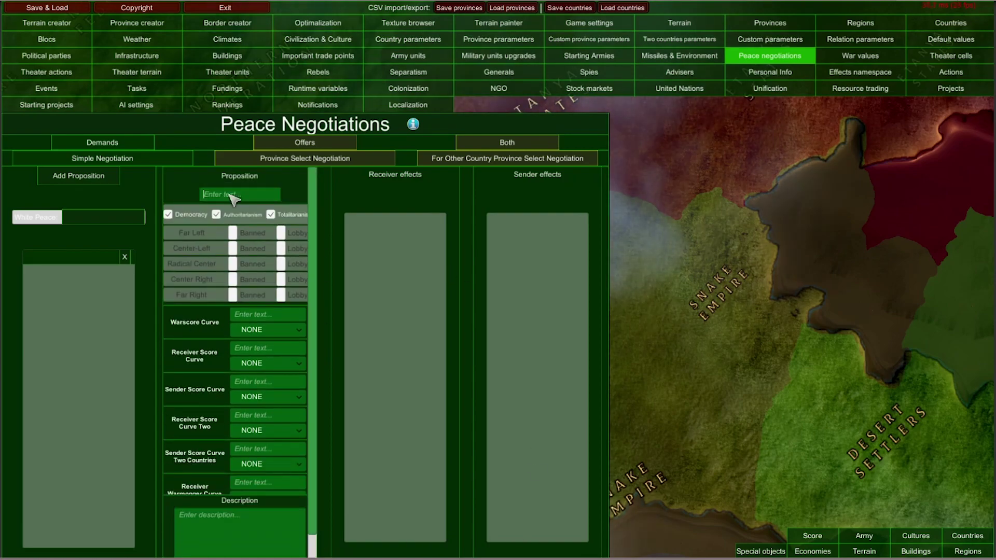
pyautogui.write('Humilia')
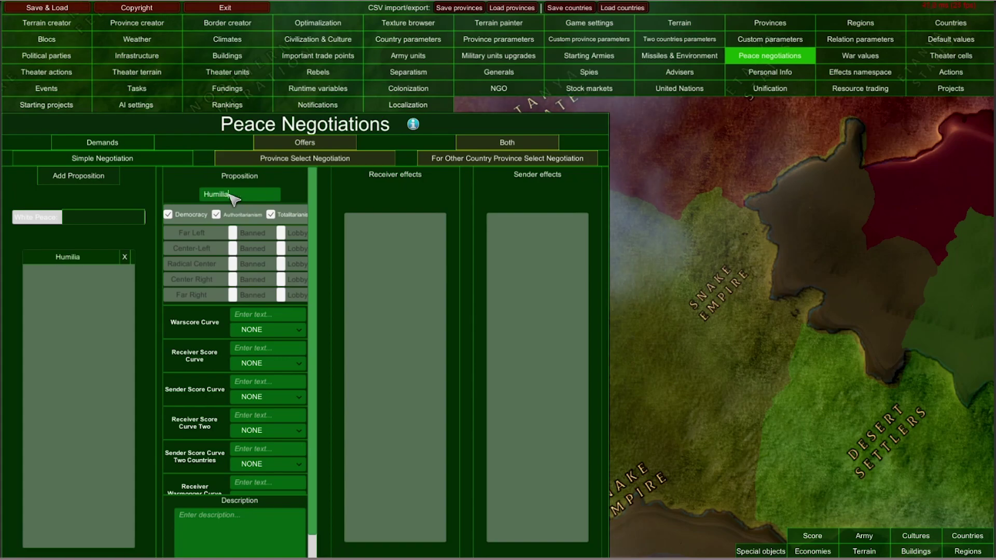
pyautogui.write('tion')
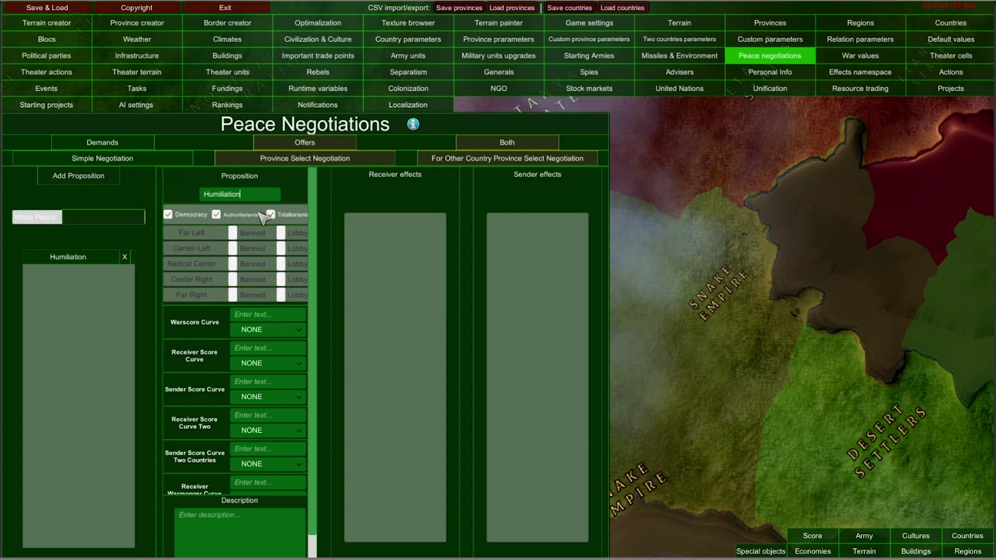
# Untick Democracy for Humiliation, toggle Authoritarian, and leave the Far Left Lobby box cleared.
pyautogui.click(169, 215)
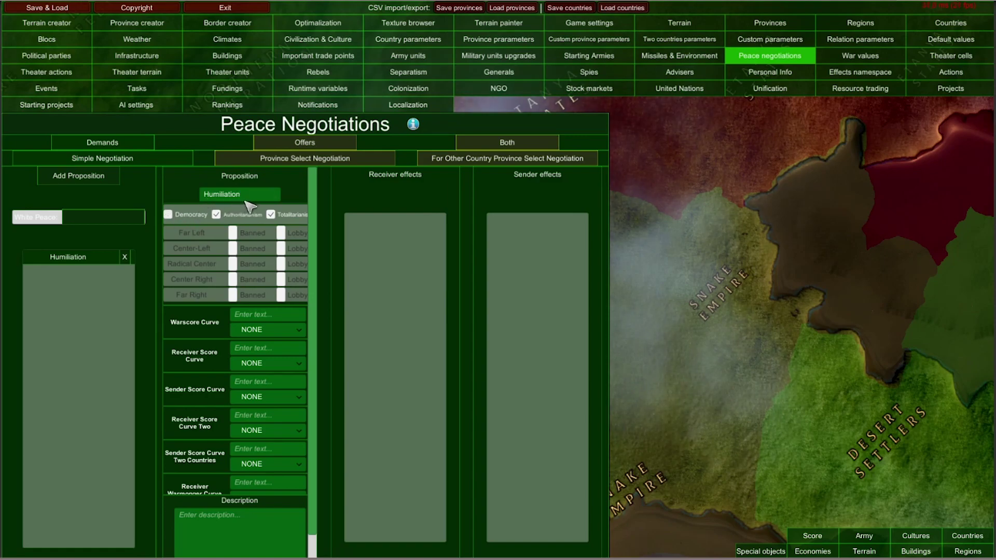
pyautogui.click(235, 217)
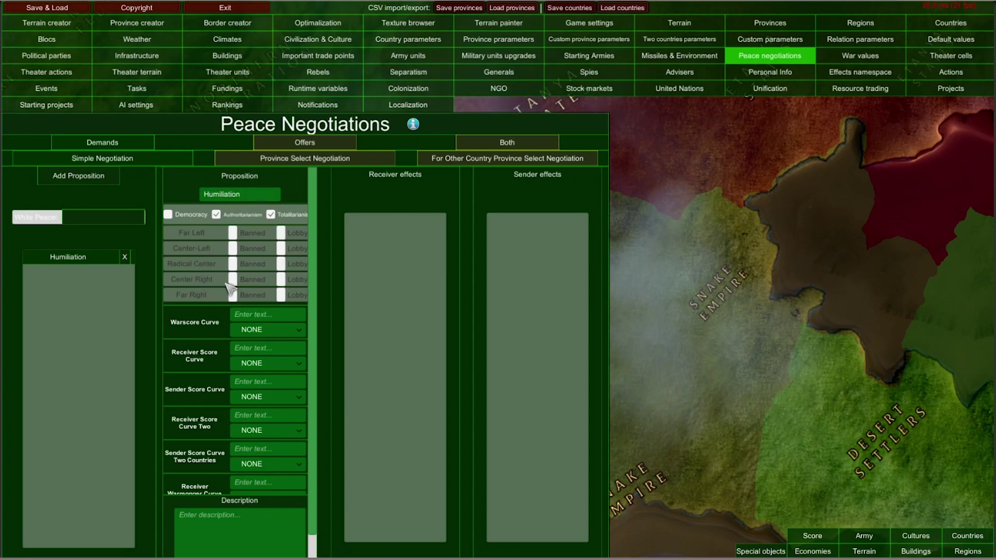
pyautogui.click(282, 233)
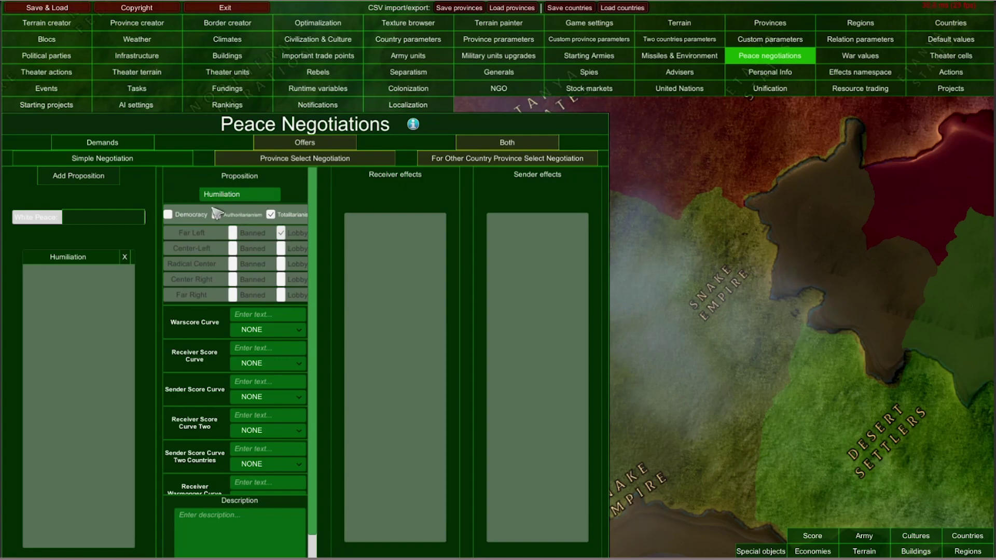
pyautogui.click(281, 233)
pyautogui.scroll(-3, 204, 301)
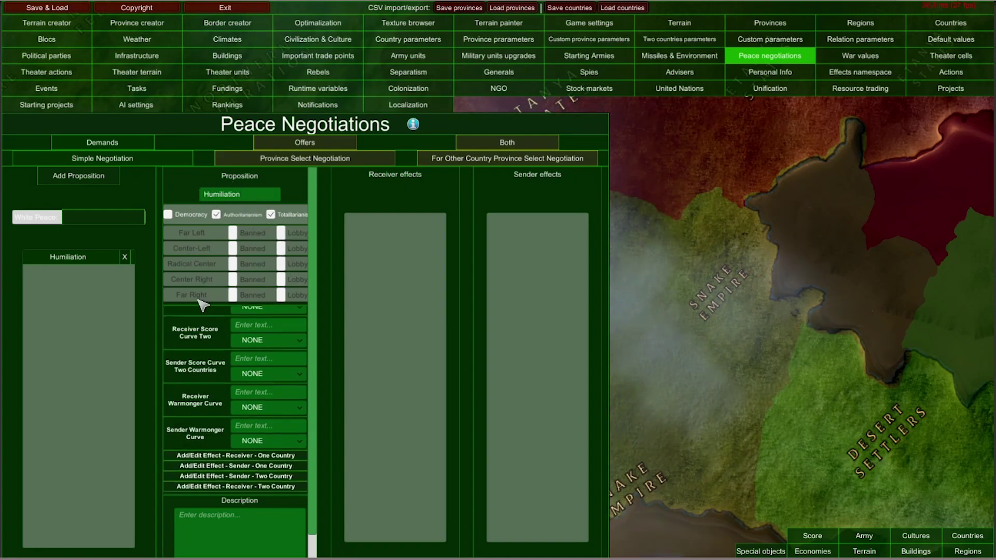
pyautogui.scroll(3, 205, 363)
pyautogui.scroll(-3, 192, 427)
pyautogui.scroll(4, 205, 363)
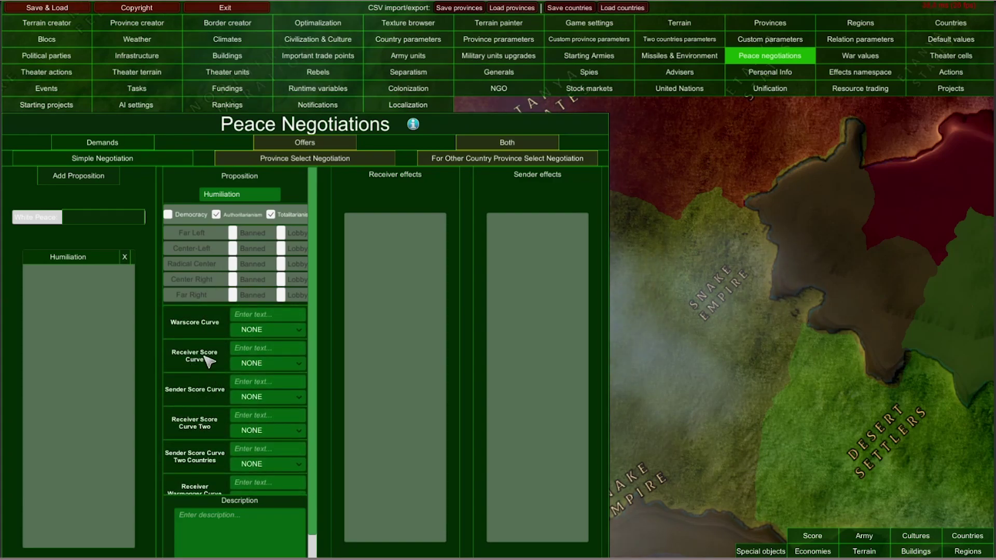
pyautogui.scroll(-3, 207, 483)
pyautogui.scroll(3, 206, 453)
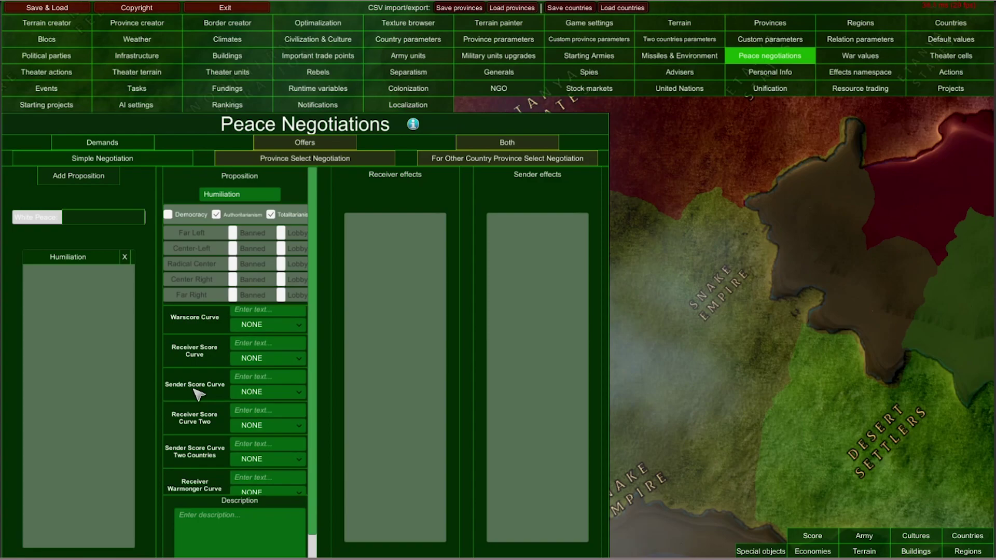
pyautogui.scroll(1, 192, 352)
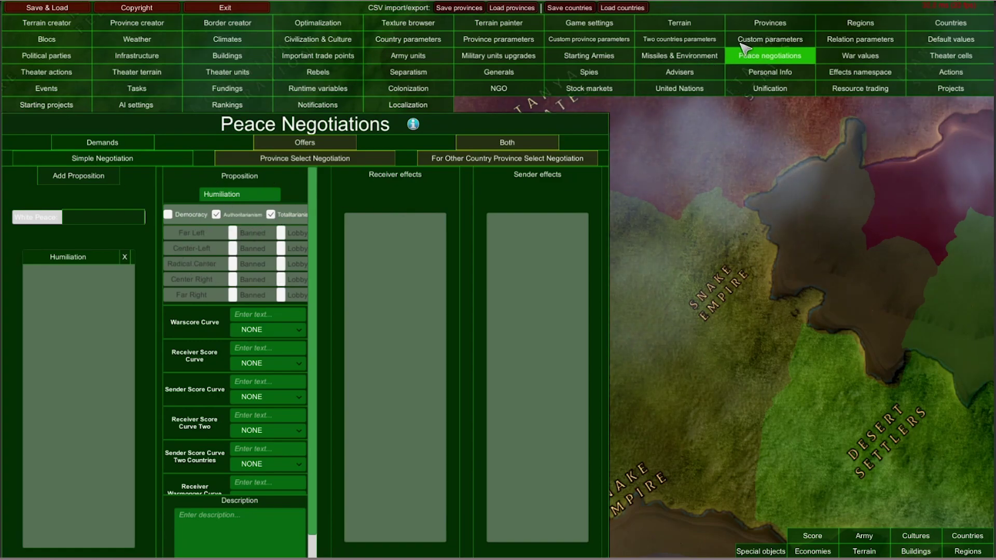
# Create a custom parameter named 'Humiliation Cost'.
pyautogui.click(807, 41)
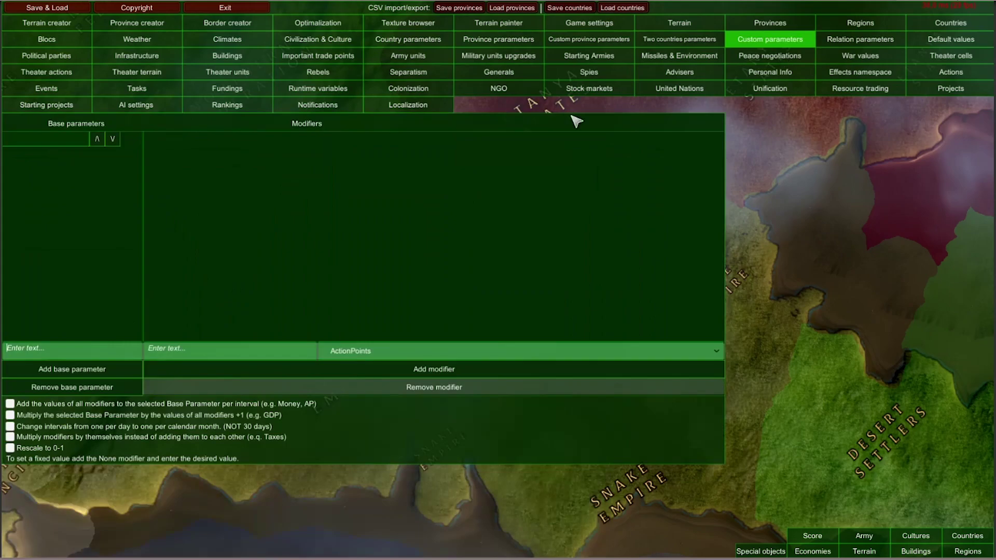
pyautogui.doubleClick(70, 146)
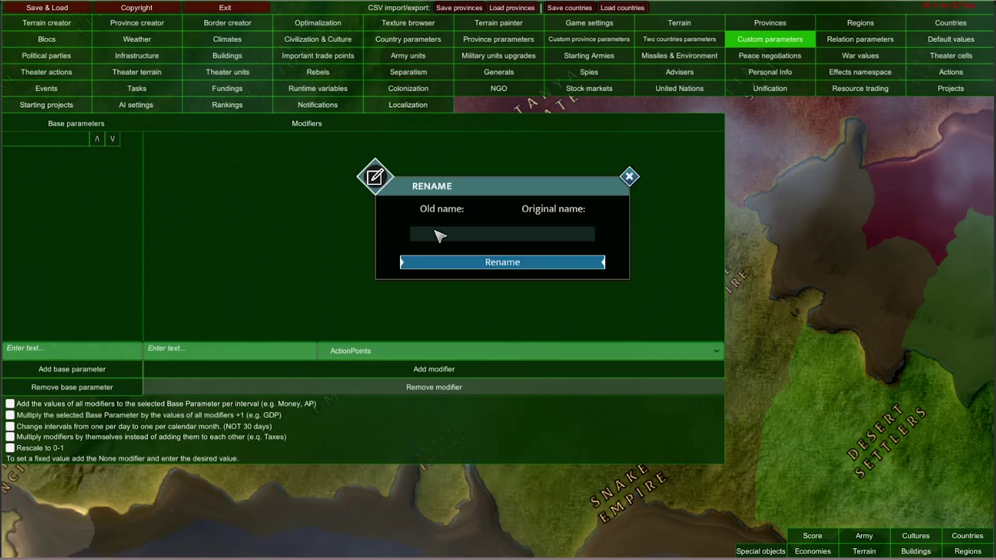
pyautogui.click(455, 259)
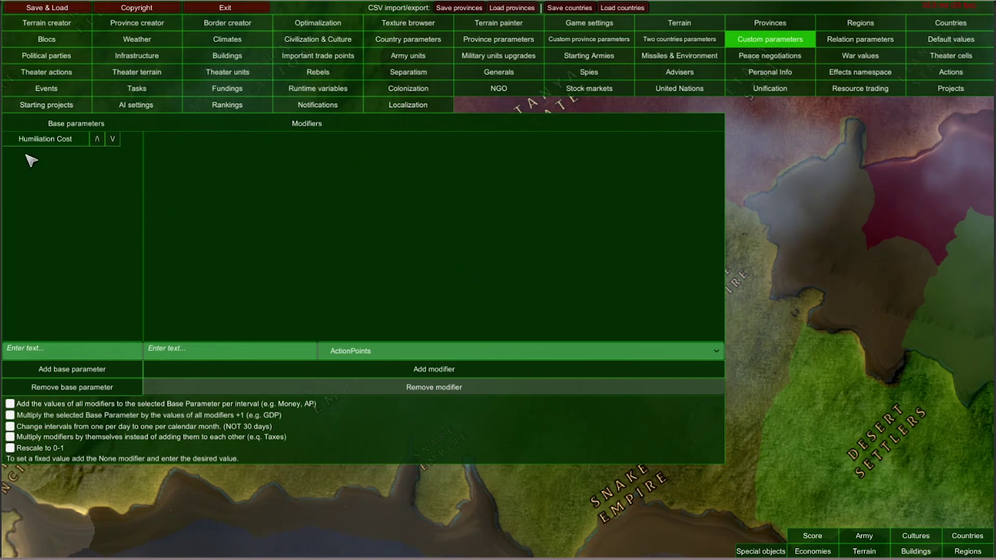
pyautogui.doubleClick(52, 147)
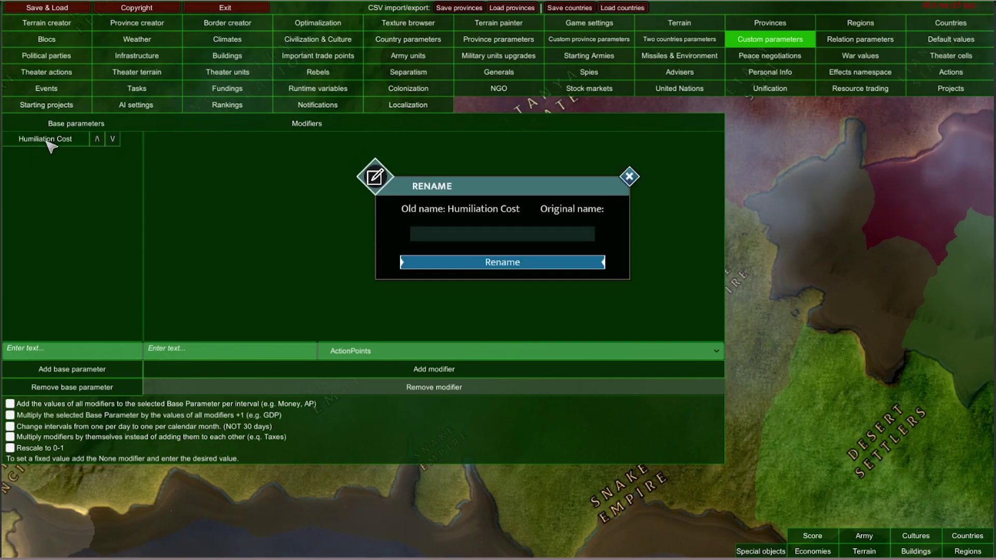
pyautogui.click(630, 174)
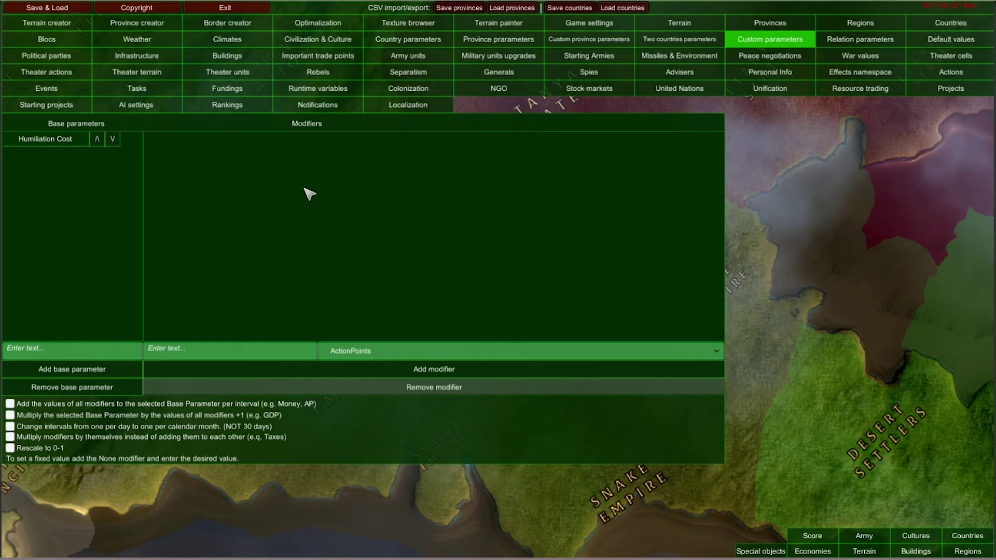
# Give Humiliation Cost a Base modifier as a 55 percent value.
pyautogui.click(382, 353)
pyautogui.scroll(-3, 381, 405)
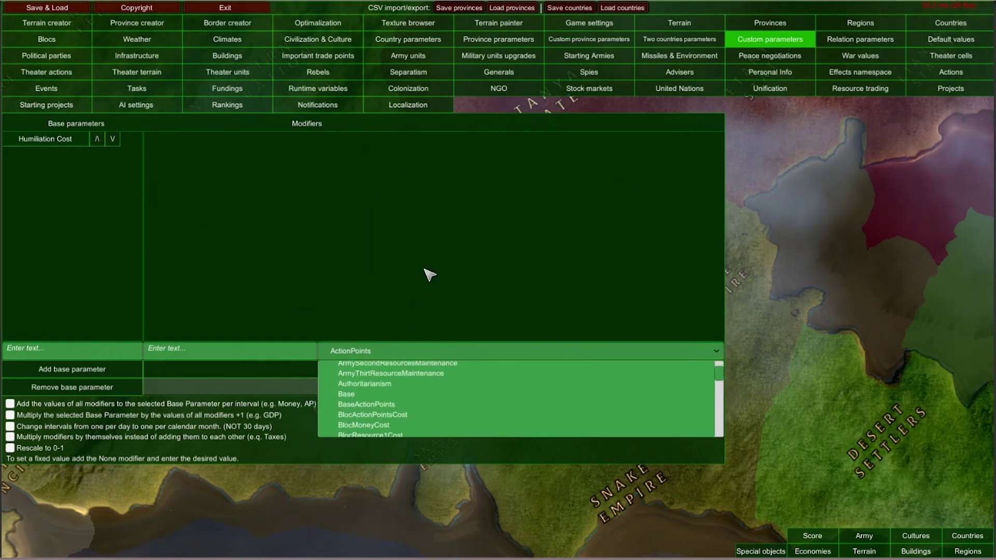
pyautogui.click(355, 400)
pyautogui.click(383, 378)
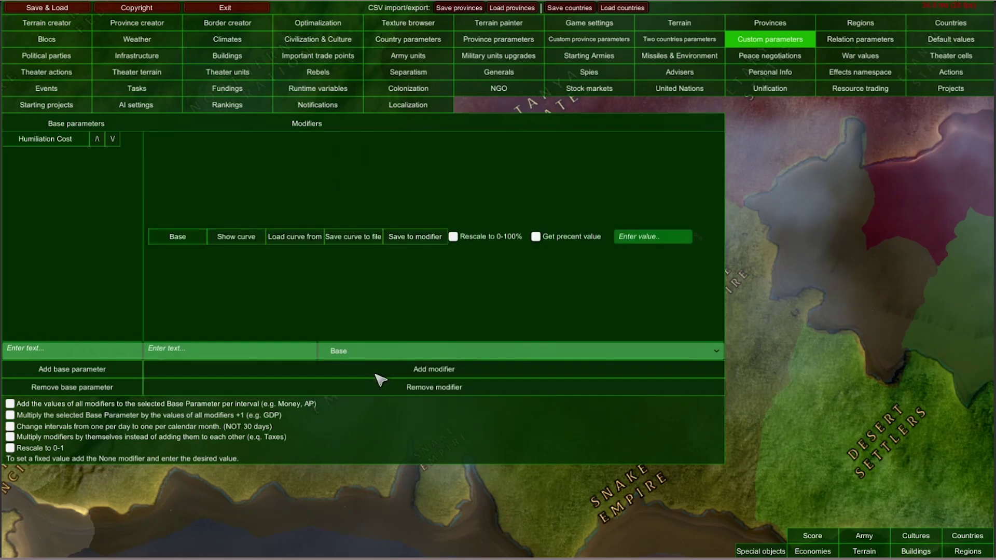
pyautogui.click(537, 236)
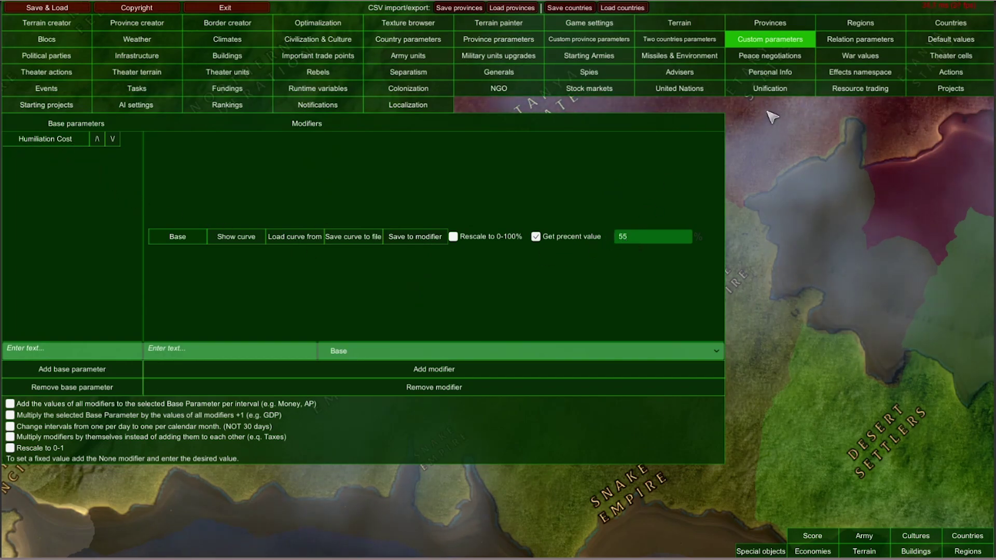
pyautogui.click(763, 57)
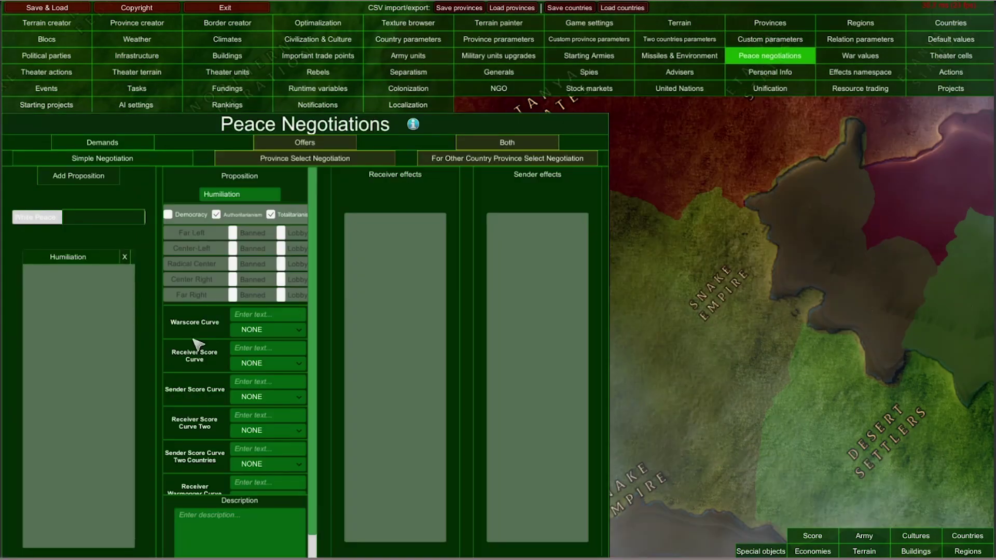
# Set Humiliation's Warscore Curve to an empty value and check Custom parameters.
pyautogui.click(254, 330)
pyautogui.click(260, 352)
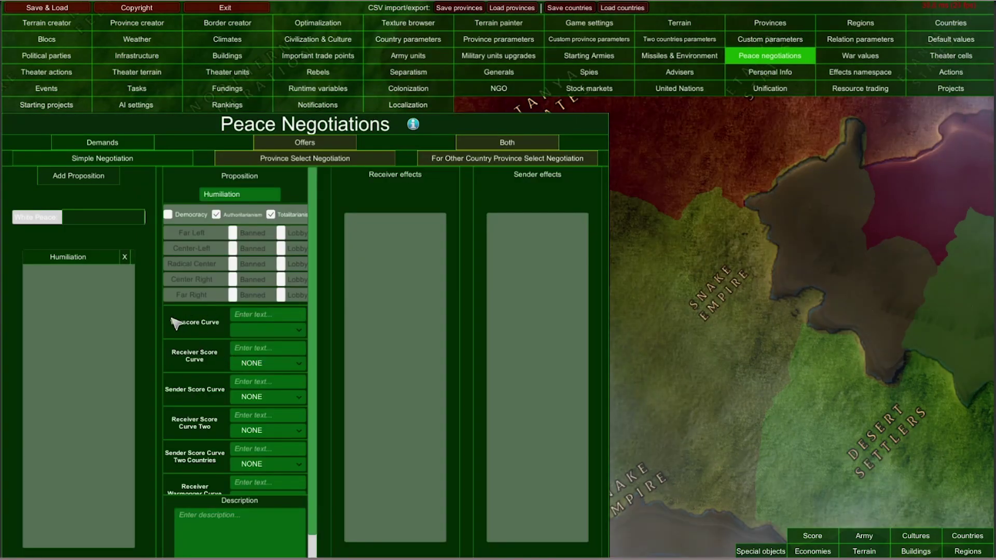
pyautogui.click(764, 44)
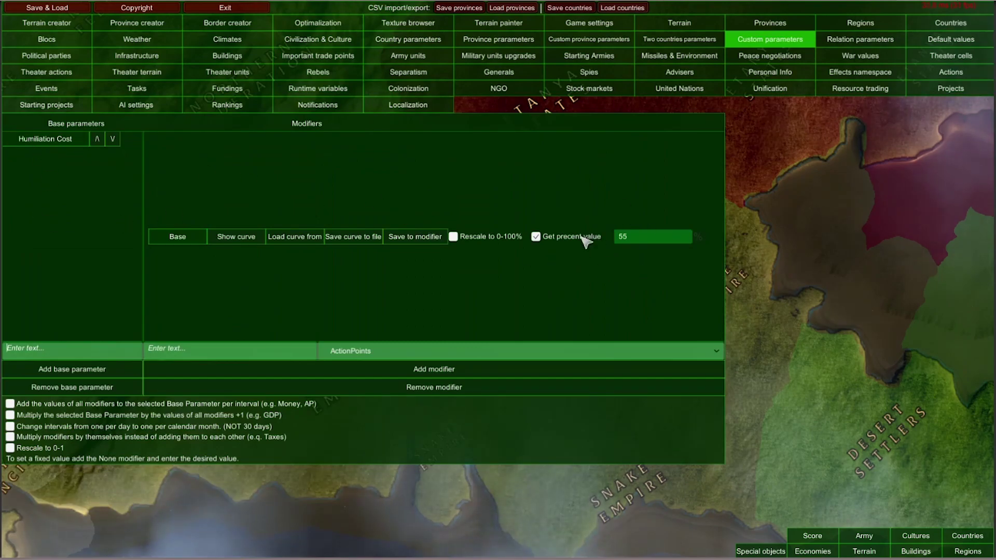
pyautogui.click(769, 59)
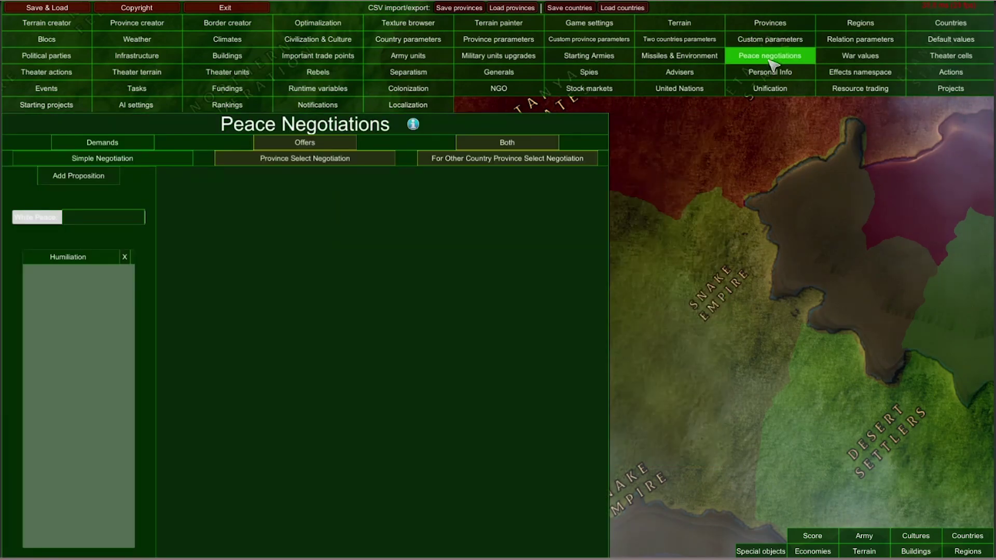
# Reopen the Humiliation proposition's details and scroll down to its Add/Edit Effect buttons.
pyautogui.click(60, 257)
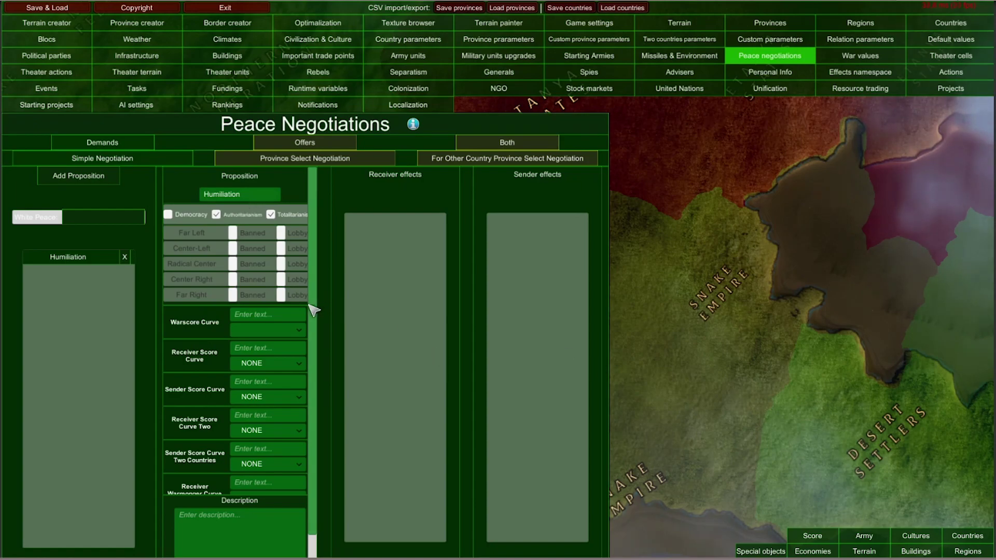
pyautogui.scroll(-2, 327, 352)
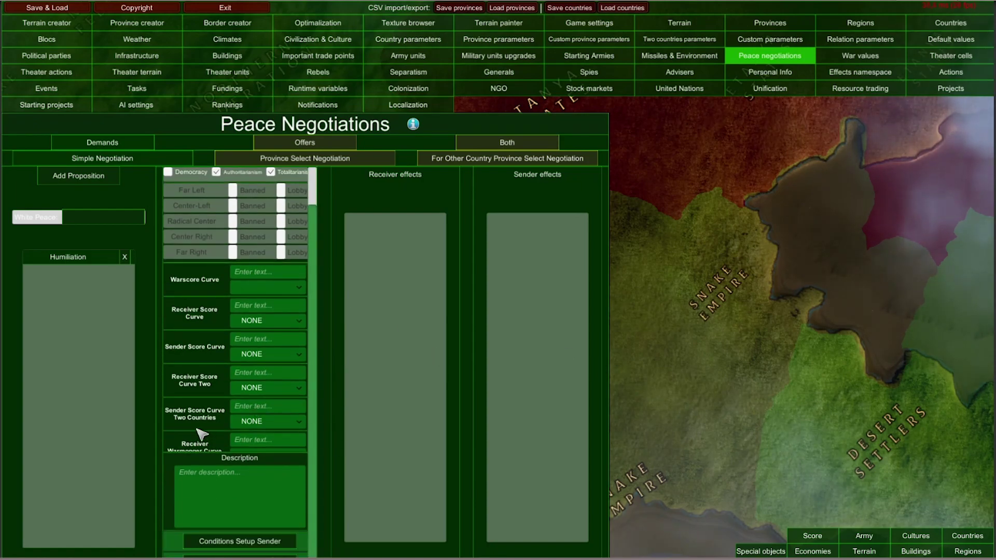
pyautogui.scroll(-5, 203, 431)
pyautogui.scroll(1, 205, 287)
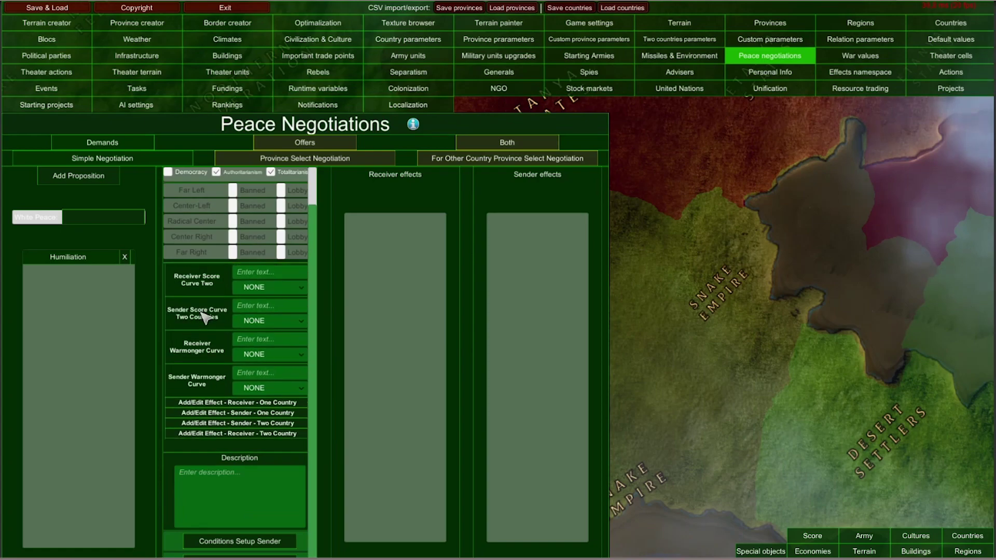
pyautogui.scroll(2, 212, 384)
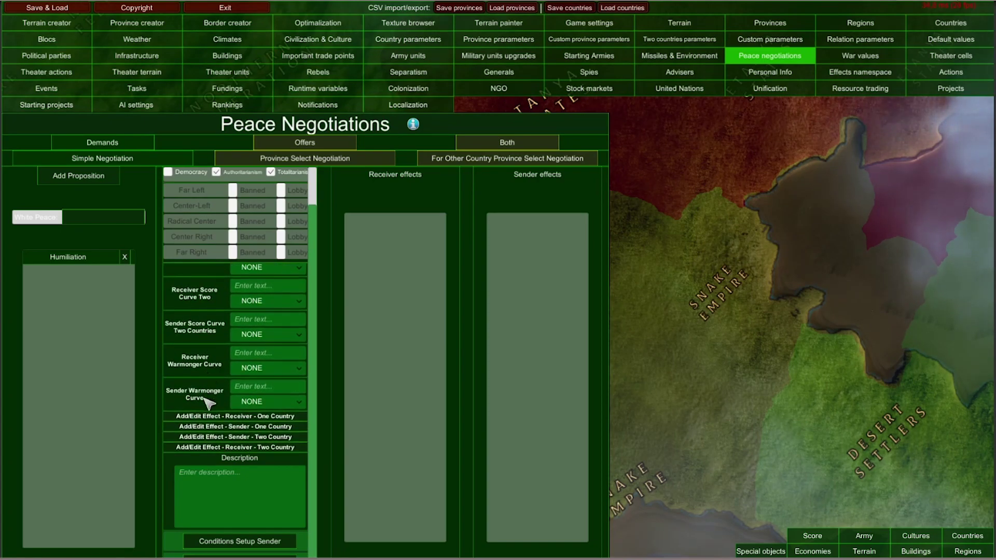
pyautogui.scroll(-2, 213, 394)
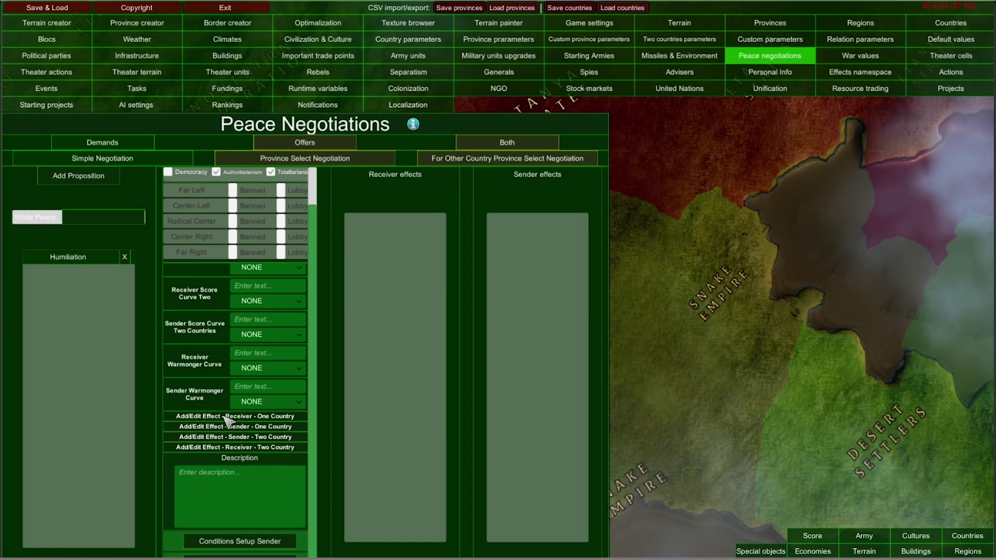
# Add a Score effect for the receiving country.
pyautogui.click(179, 416)
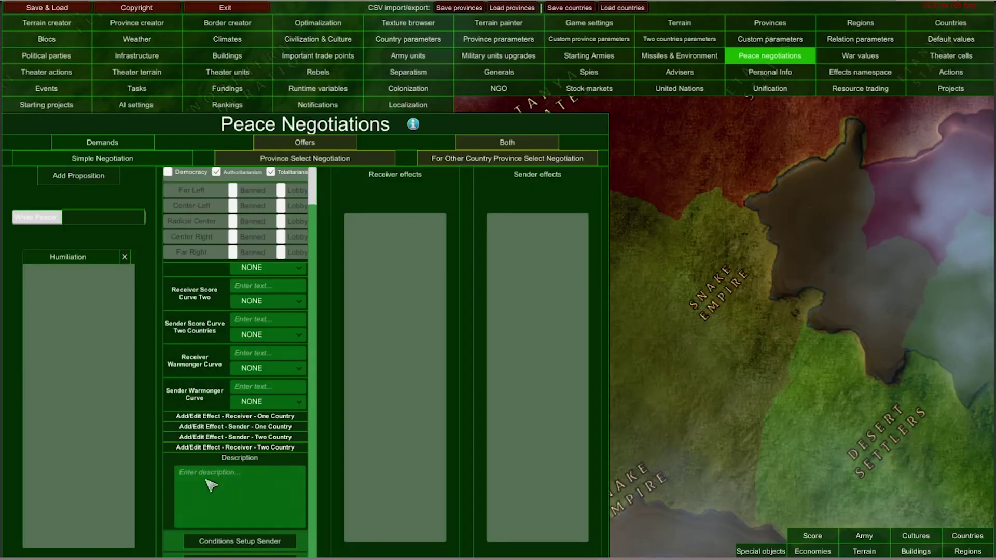
pyautogui.click(759, 152)
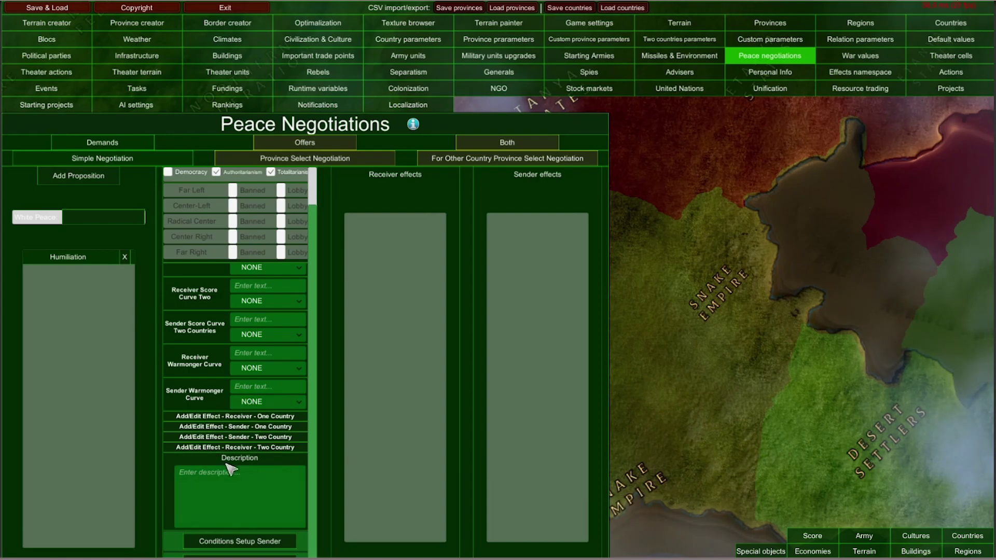
pyautogui.click(212, 419)
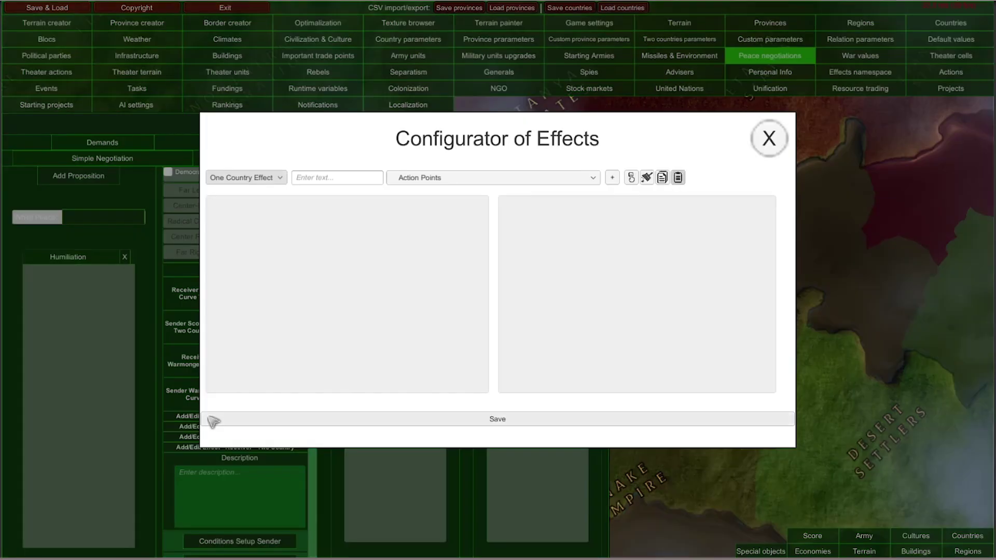
pyautogui.click(371, 182)
pyautogui.write('Score')
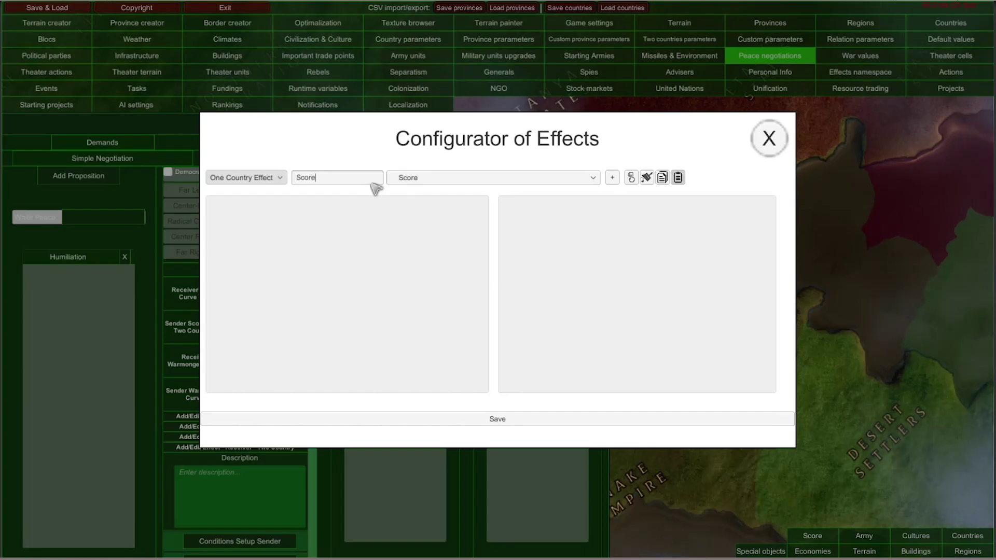
pyautogui.click(612, 177)
# Set Score To Add to -1000 with Kind Of Effect Forever and save it.
pyautogui.click(330, 210)
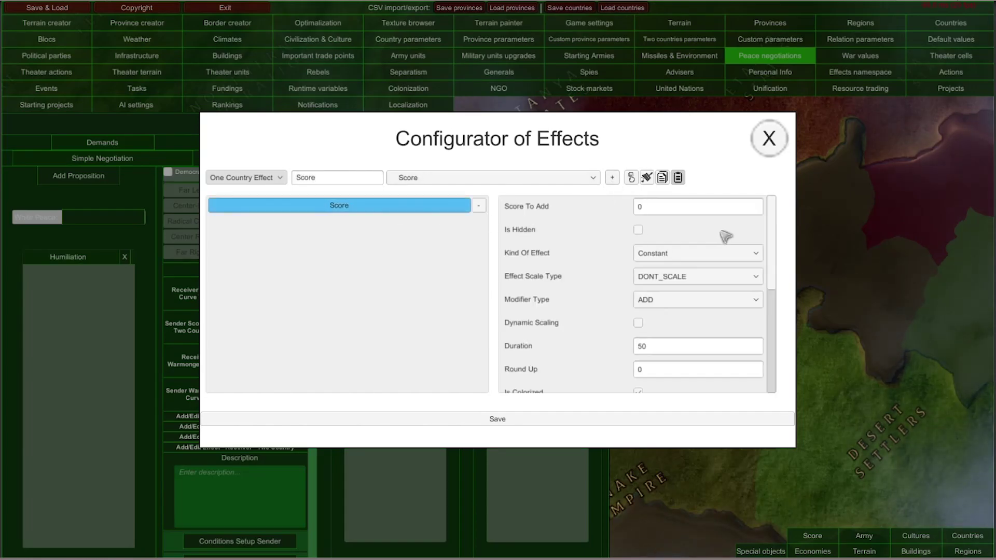
pyautogui.click(712, 207)
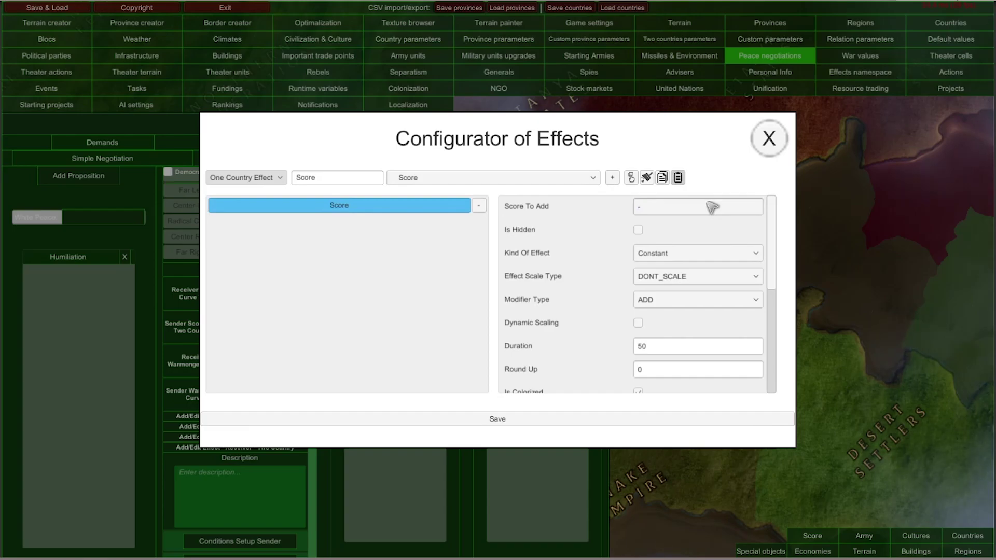
pyautogui.write('-1000')
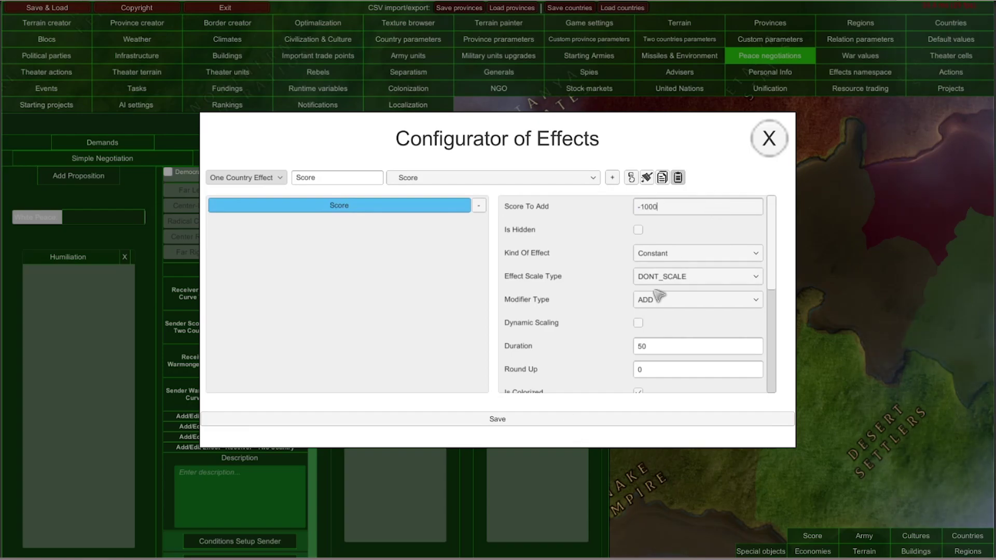
pyautogui.click(668, 256)
pyautogui.click(662, 301)
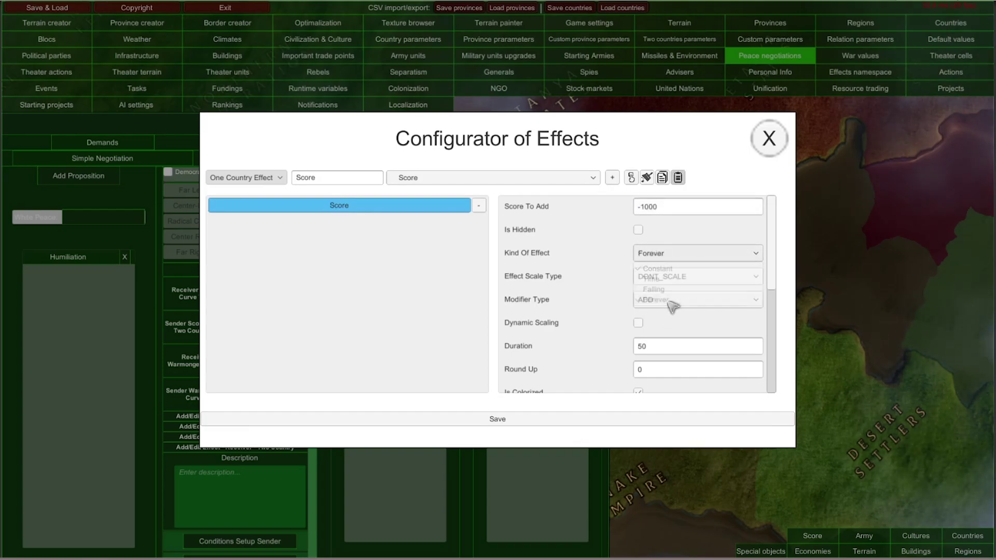
pyautogui.click(505, 422)
pyautogui.click(769, 138)
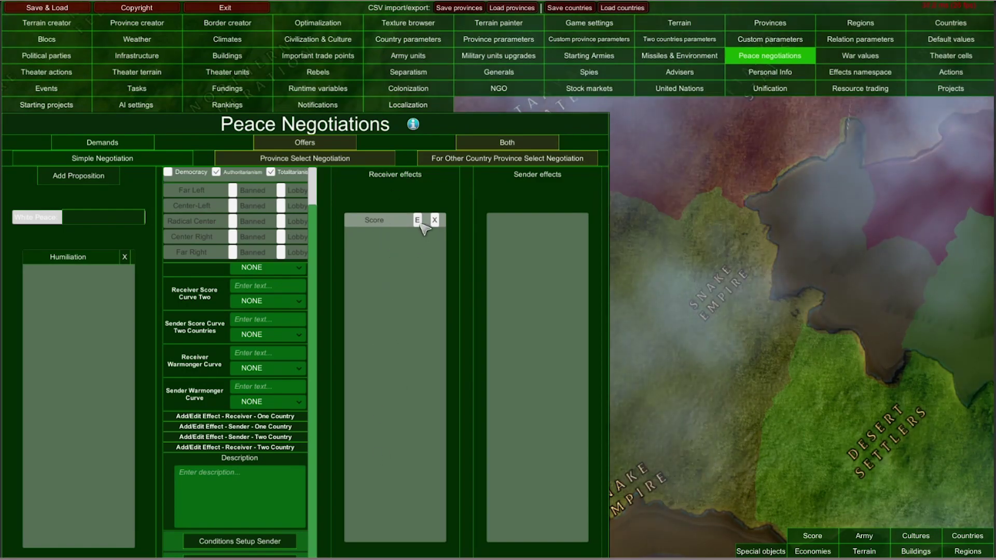
pyautogui.click(417, 220)
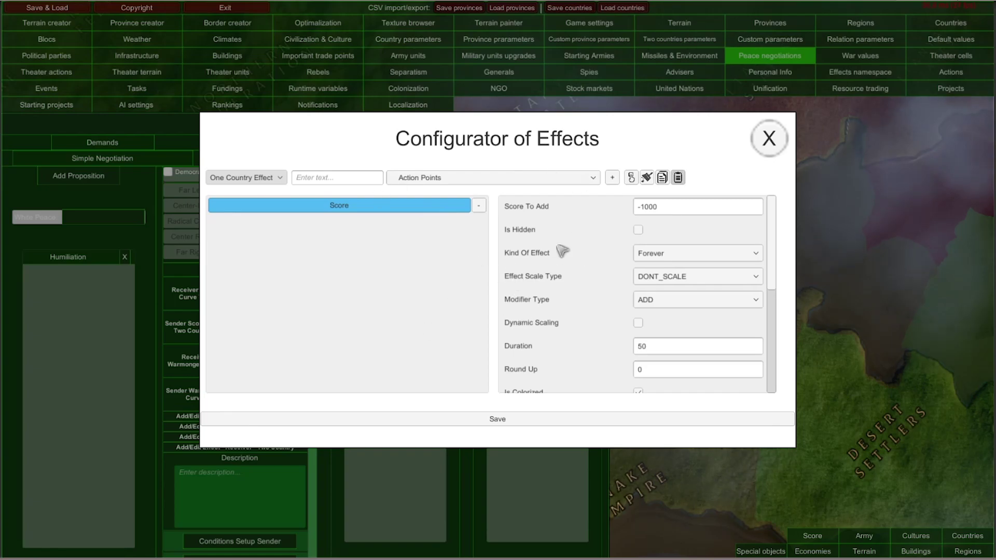
pyautogui.click(769, 138)
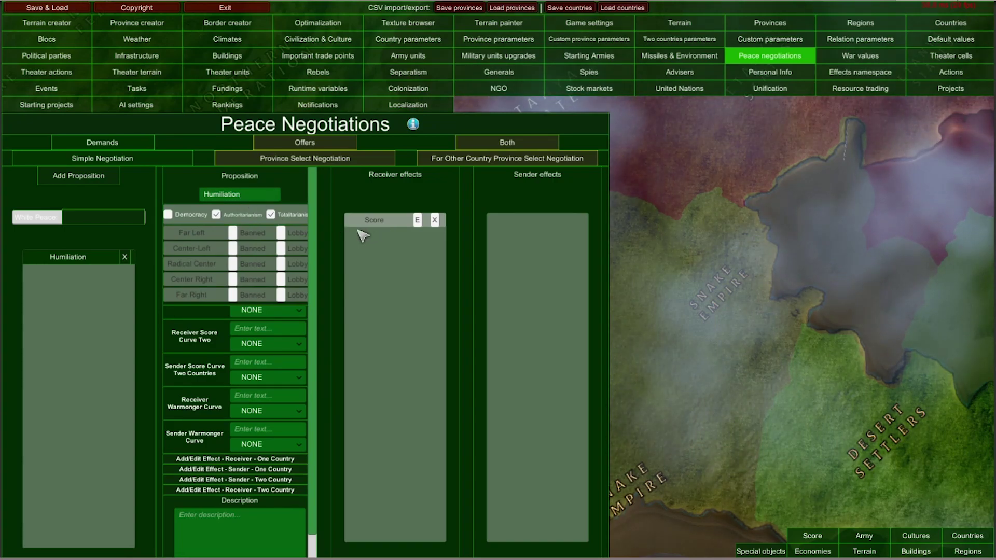
pyautogui.scroll(-1, 324, 405)
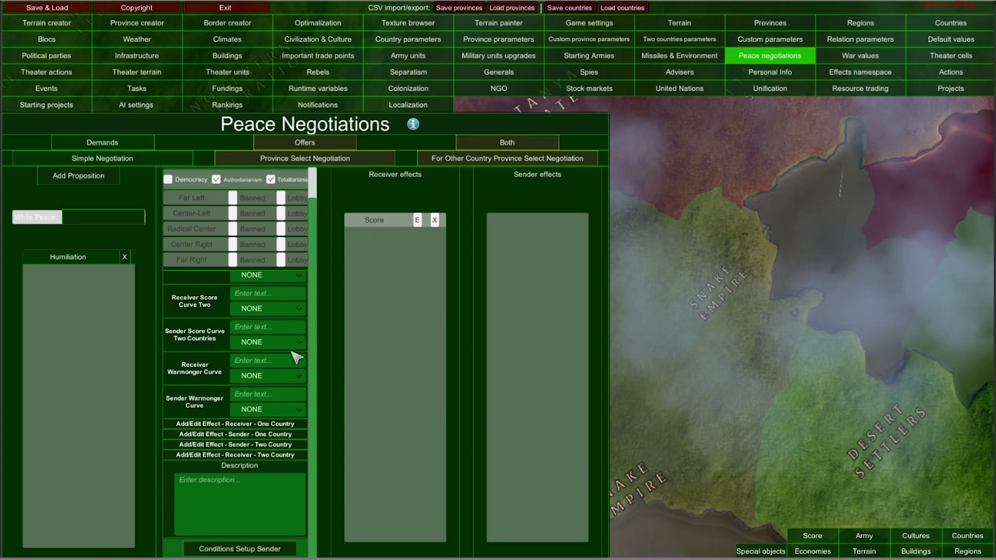
pyautogui.click(101, 222)
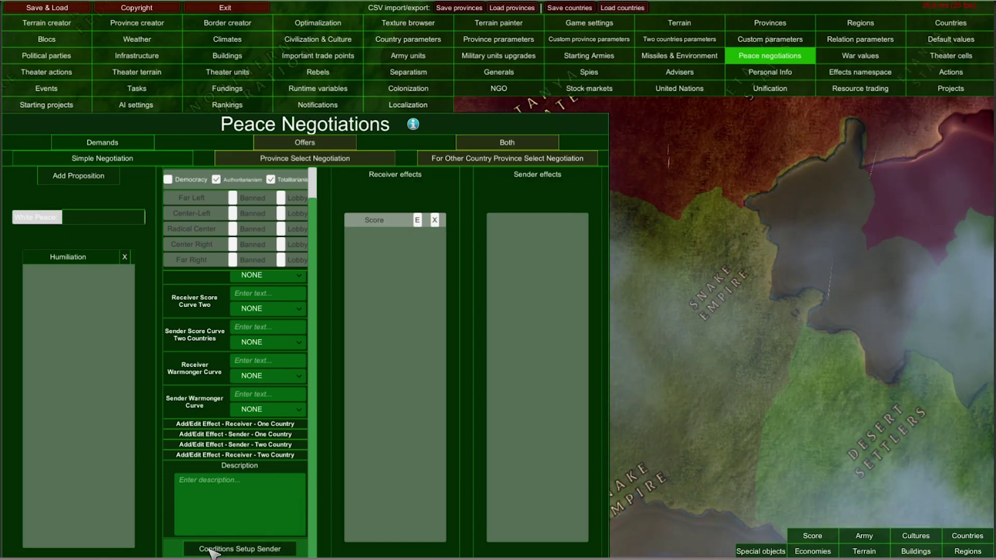
pyautogui.click(199, 551)
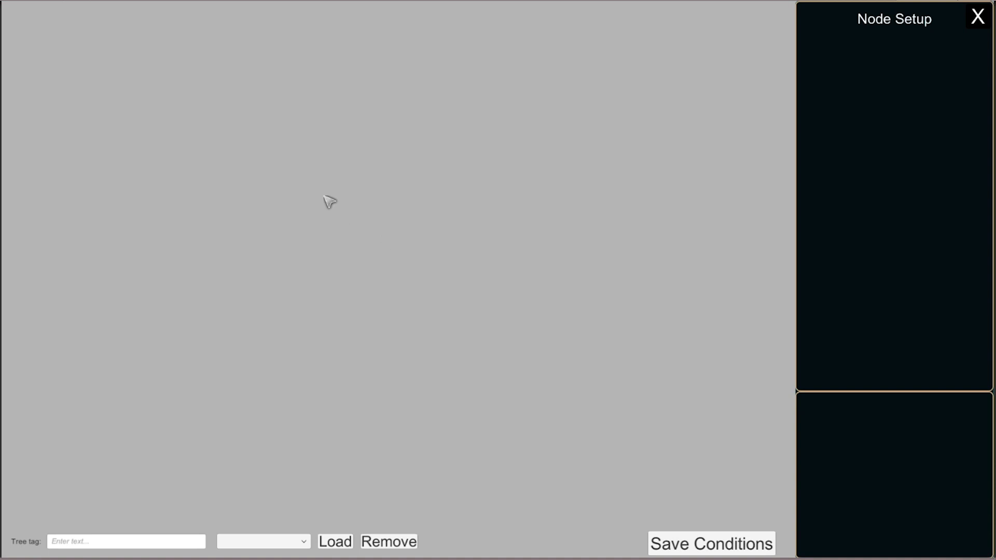
pyautogui.rightClick(369, 155)
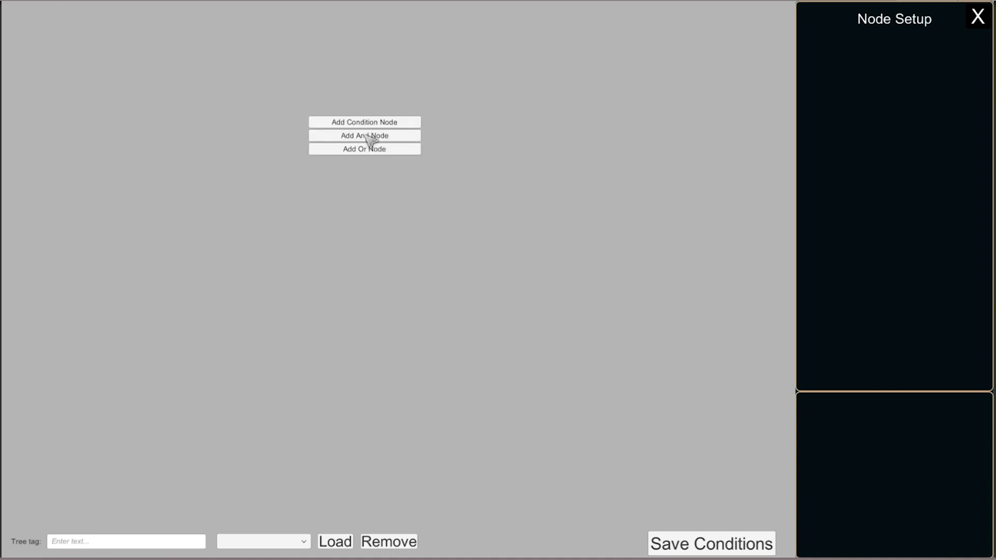
pyautogui.click(371, 134)
pyautogui.rightClick(371, 264)
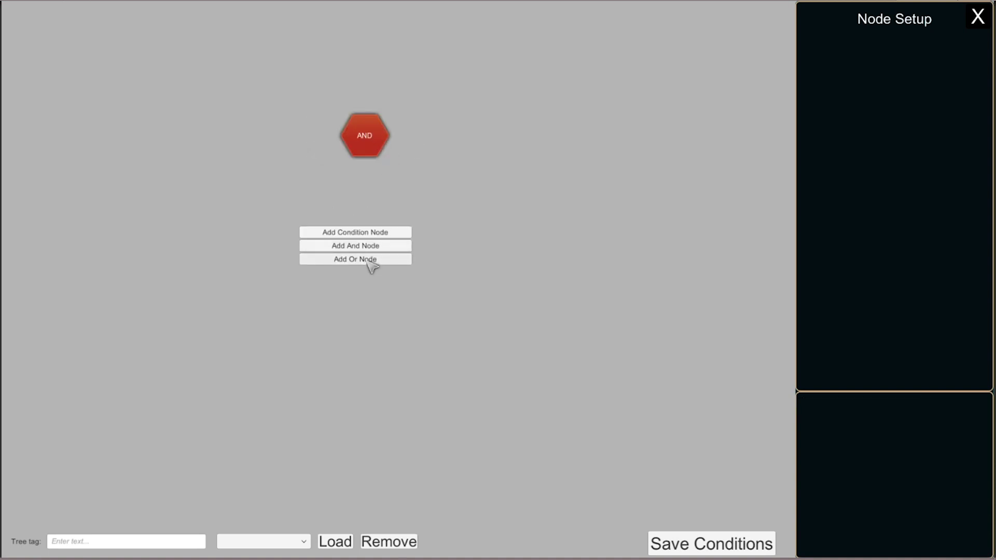
pyautogui.click(373, 232)
pyautogui.click(364, 236)
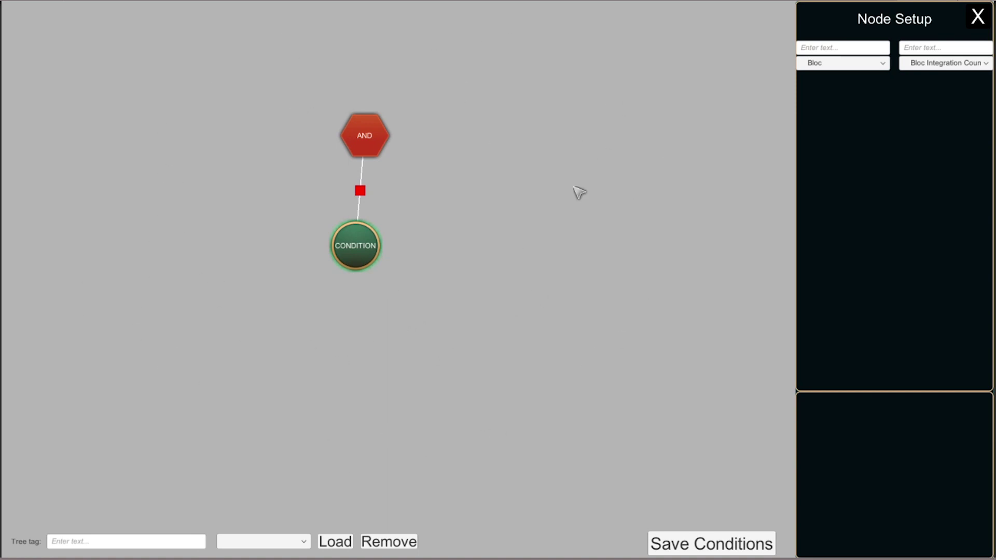
pyautogui.click(979, 17)
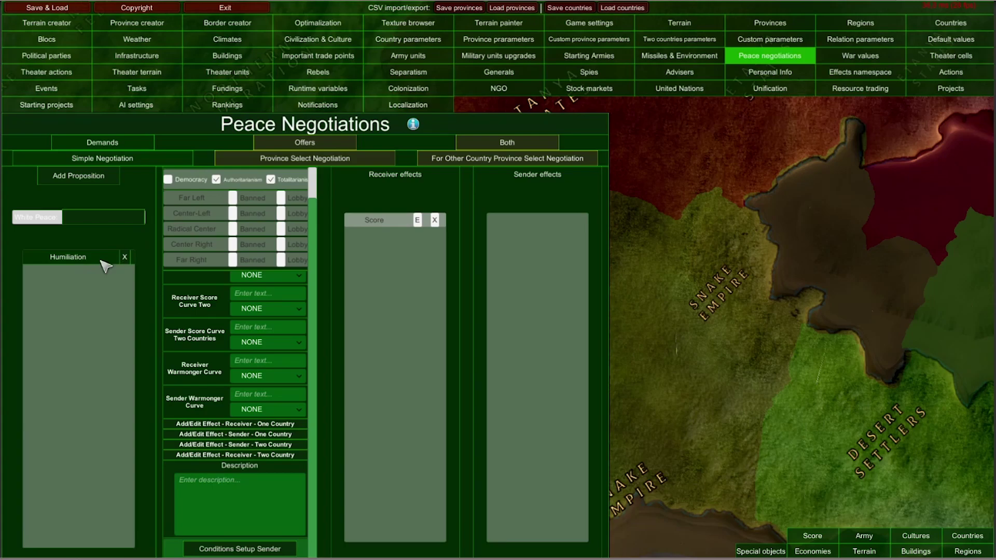
# Open the sender's conditions tree and place an AND node near the canvas top.
pyautogui.click(287, 552)
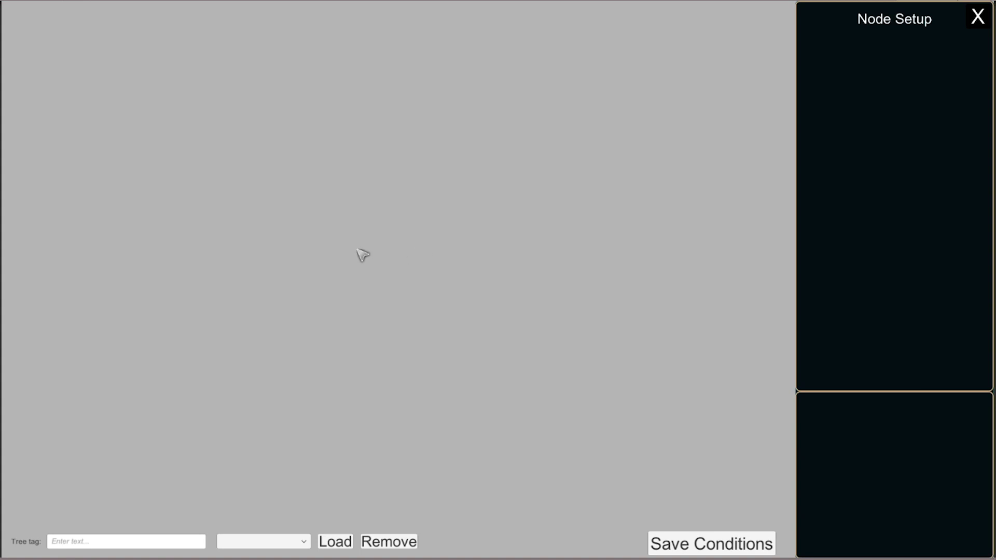
pyautogui.rightClick(359, 96)
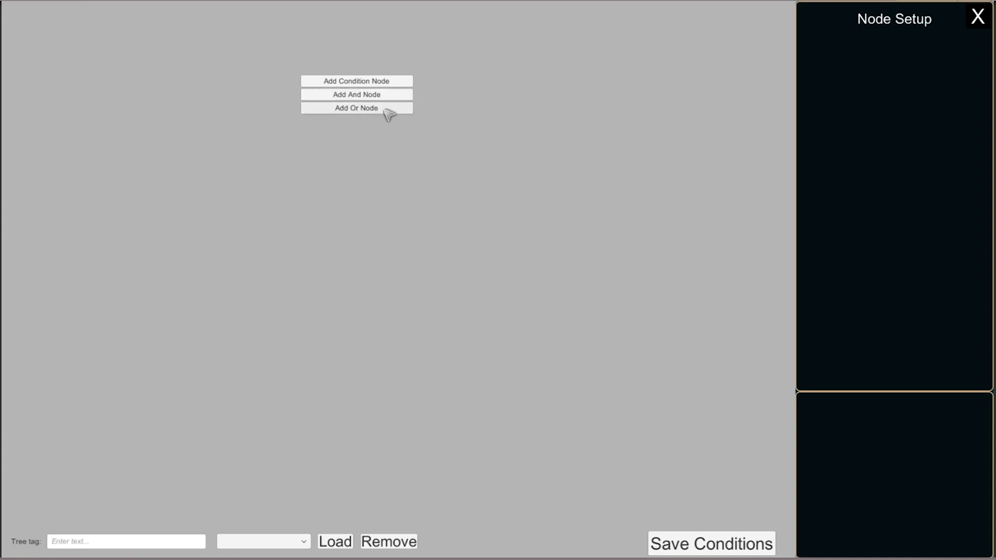
pyautogui.click(345, 95)
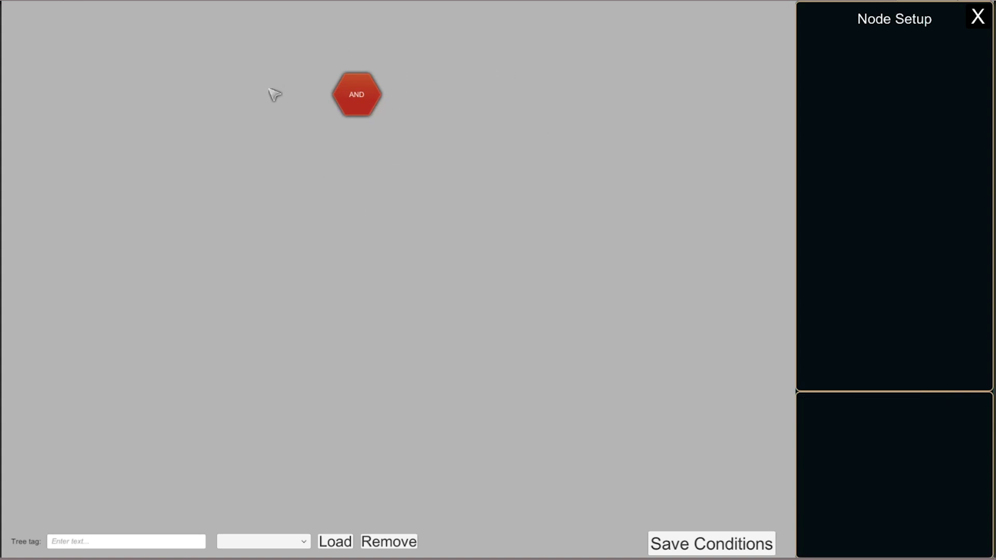
pyautogui.moveTo(385, 121)
pyautogui.moveTo(368, 100); pyautogui.dragTo(390, 61)
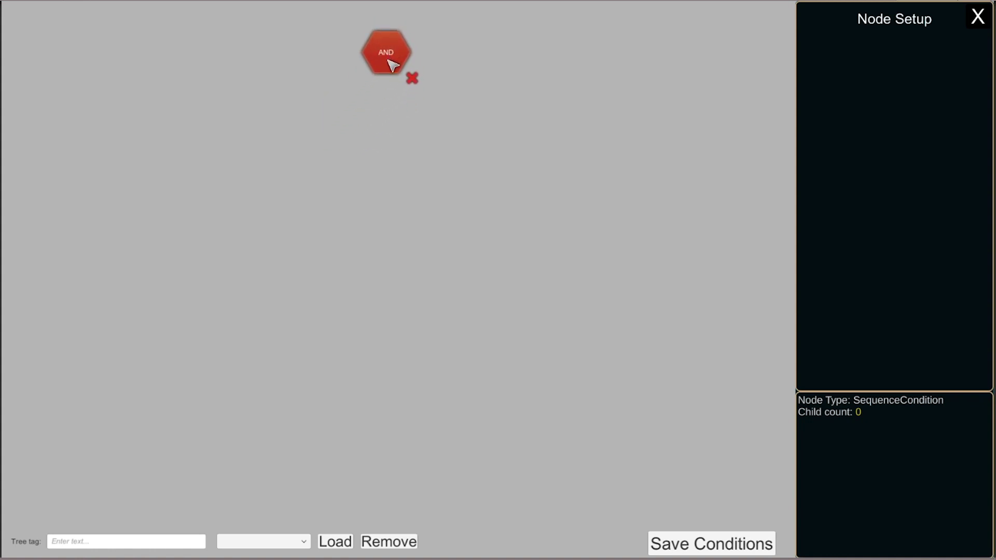
# Add a condition node below the AND node.
pyautogui.rightClick(393, 160)
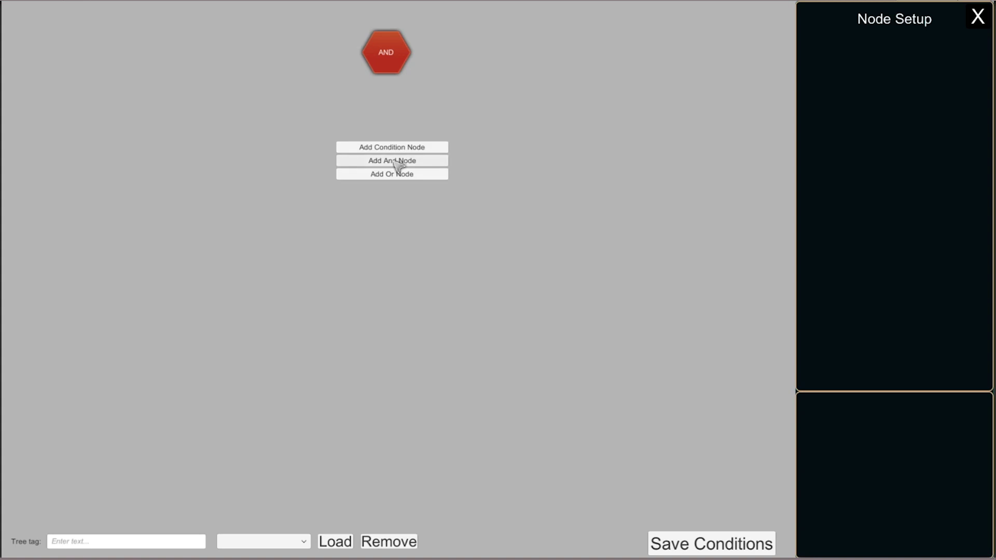
pyautogui.click(393, 149)
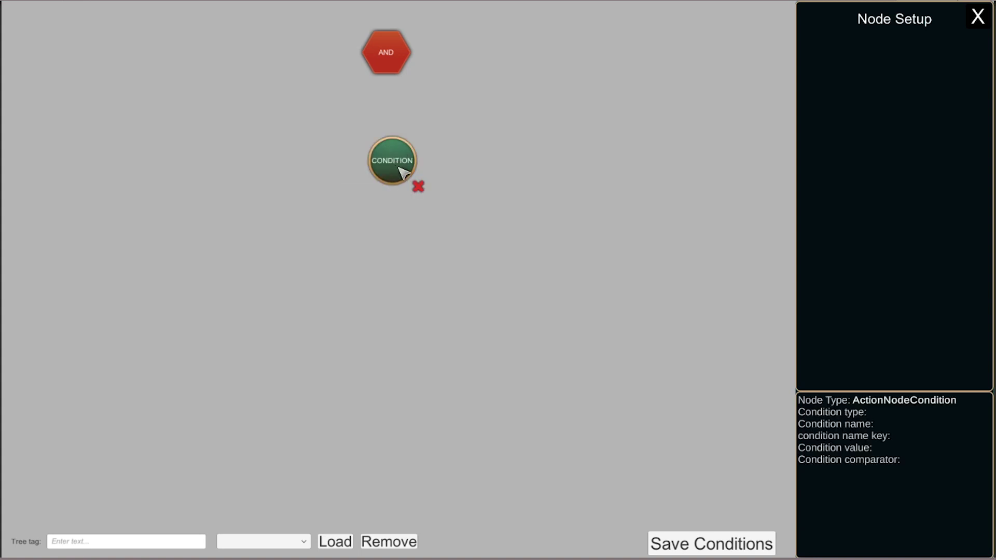
pyautogui.moveTo(398, 166); pyautogui.dragTo(400, 130)
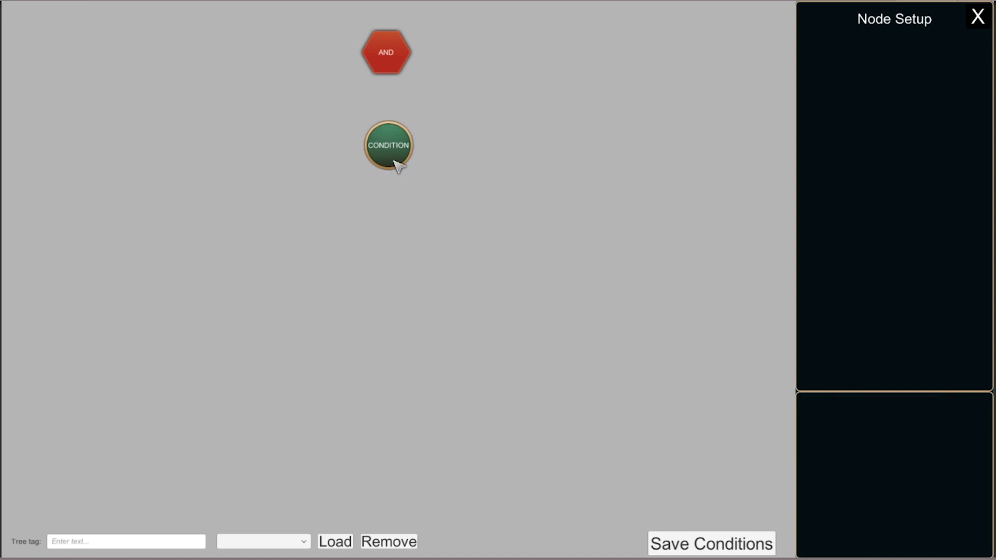
# Link the AND node to the condition node and open its Node Setup.
pyautogui.moveTo(383, 49)
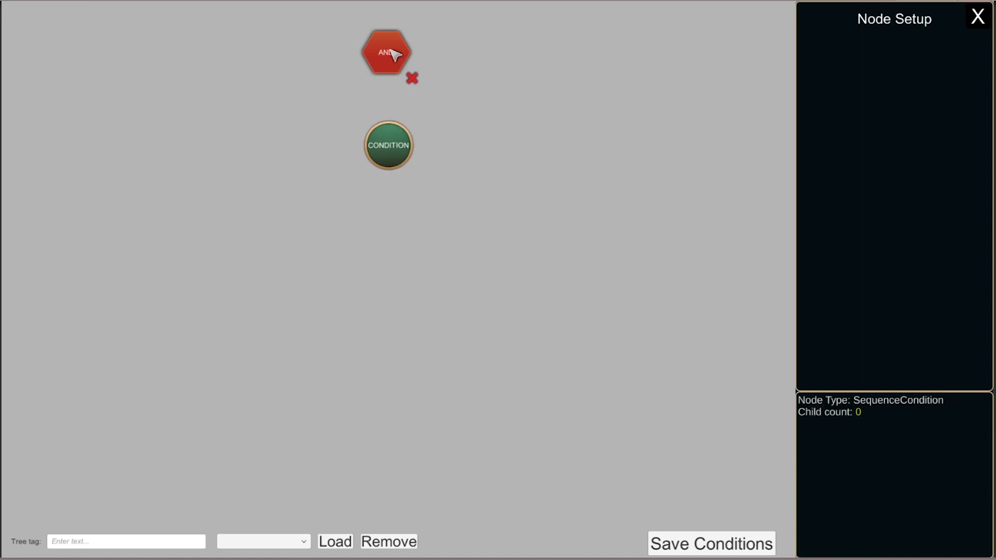
pyautogui.moveTo(395, 54); pyautogui.dragTo(392, 149)
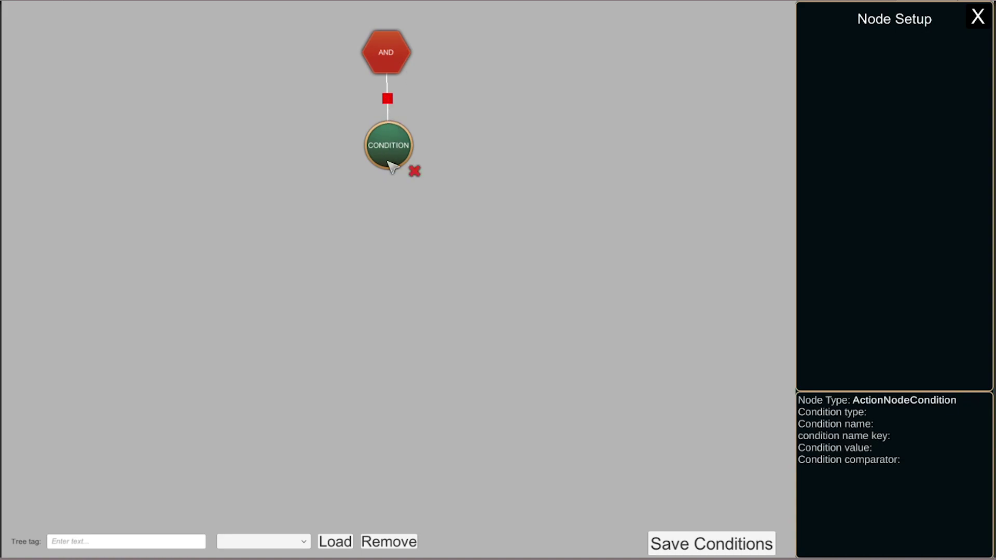
pyautogui.moveTo(389, 70)
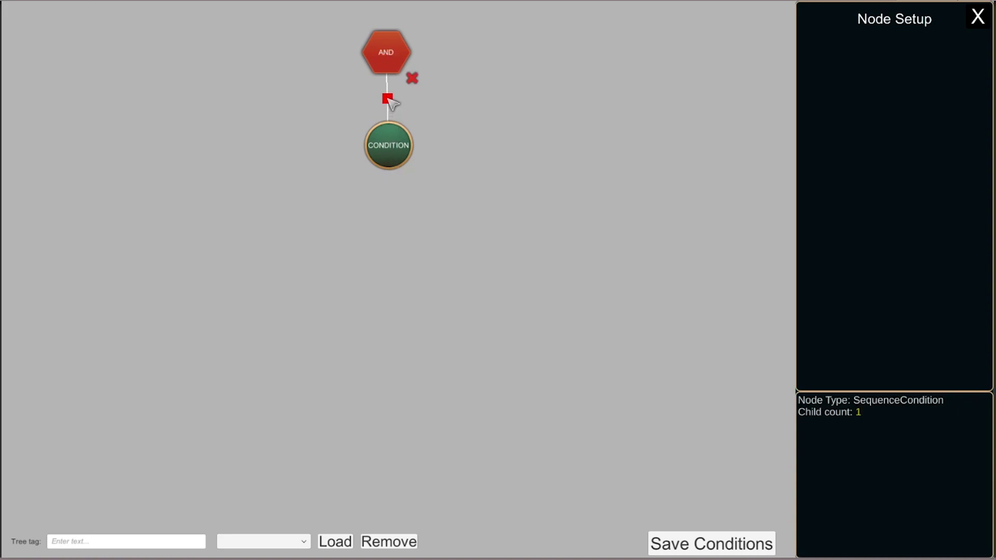
pyautogui.click(387, 98)
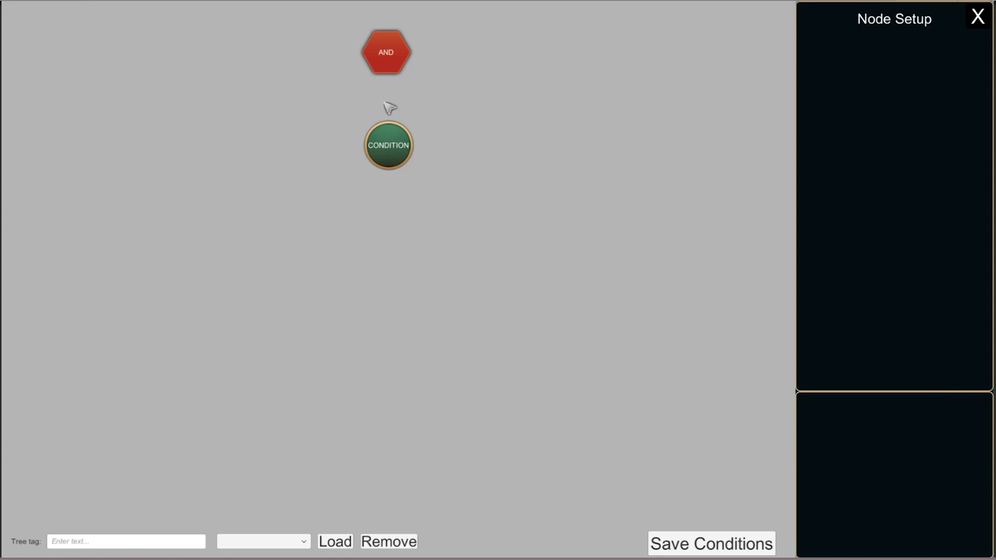
pyautogui.click(389, 145)
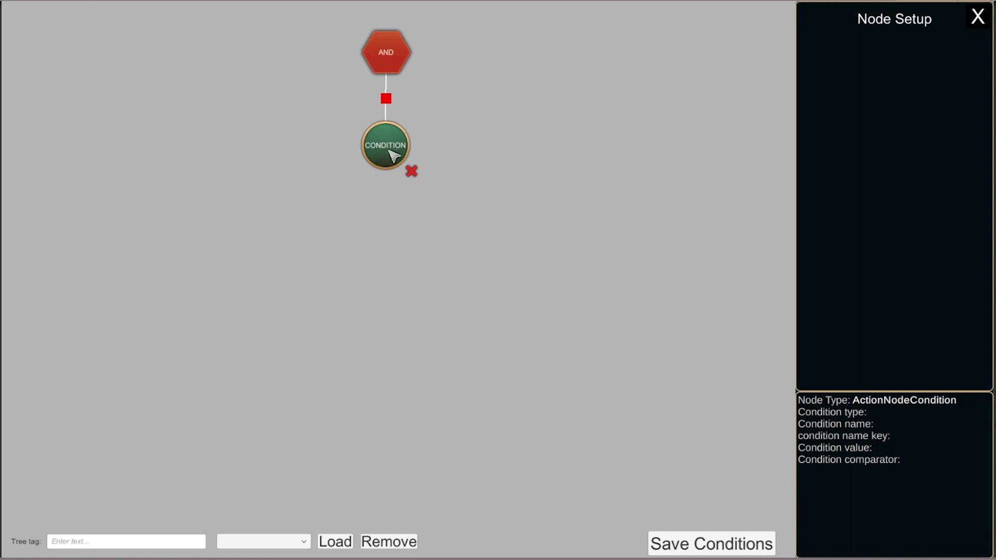
pyautogui.click(392, 155)
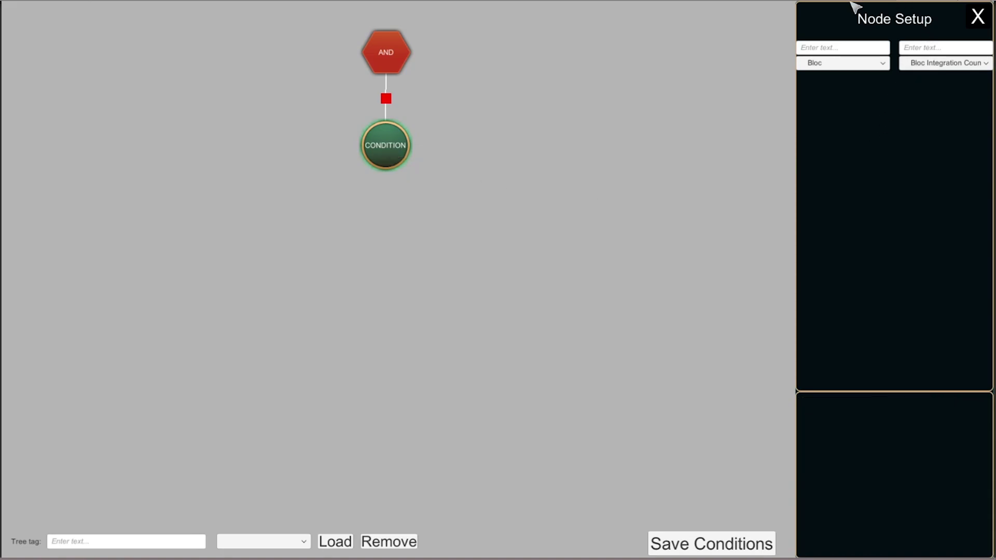